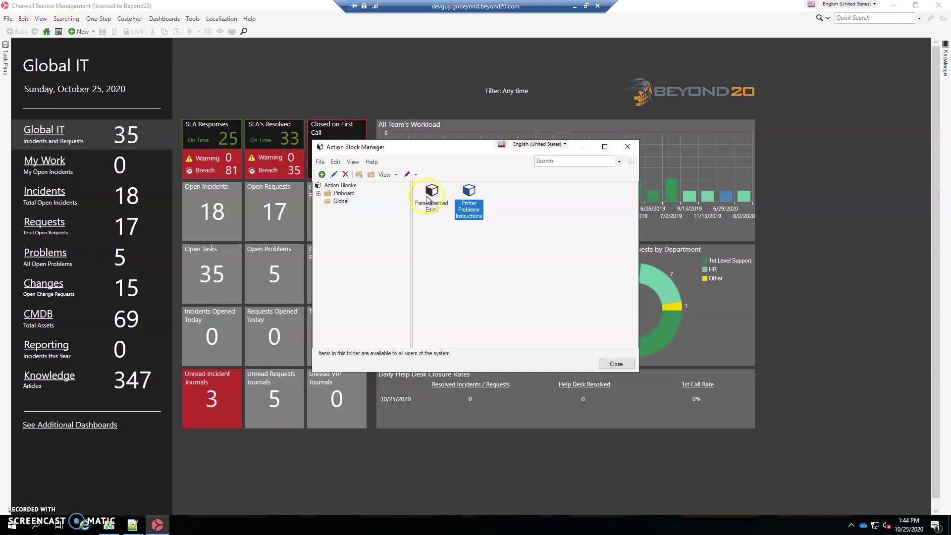
# Open the Printer Problems Instructions action block for editing and clone its Send an e-mail action.
pyautogui.rightClick(469, 194)
pyautogui.click(422, 221)
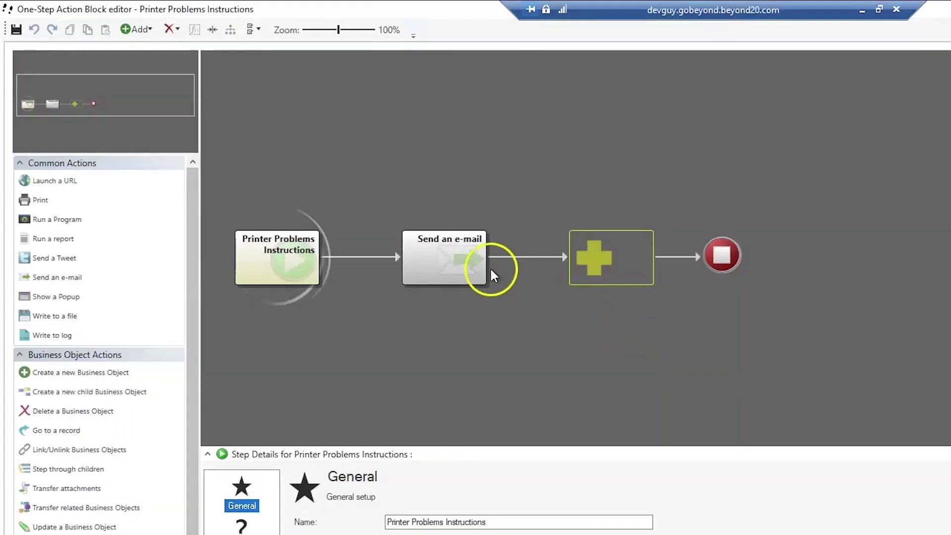
pyautogui.click(436, 261)
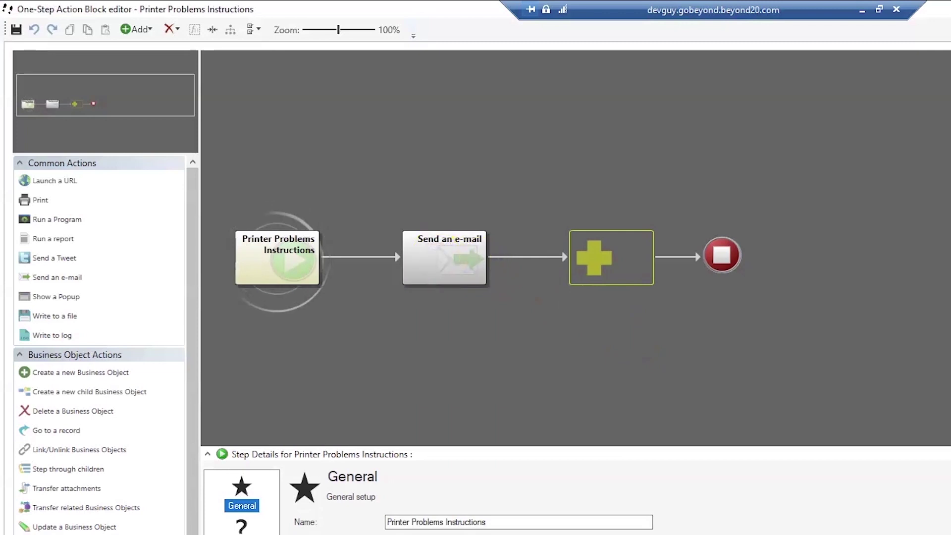
pyautogui.click(435, 257)
pyautogui.rightClick(436, 257)
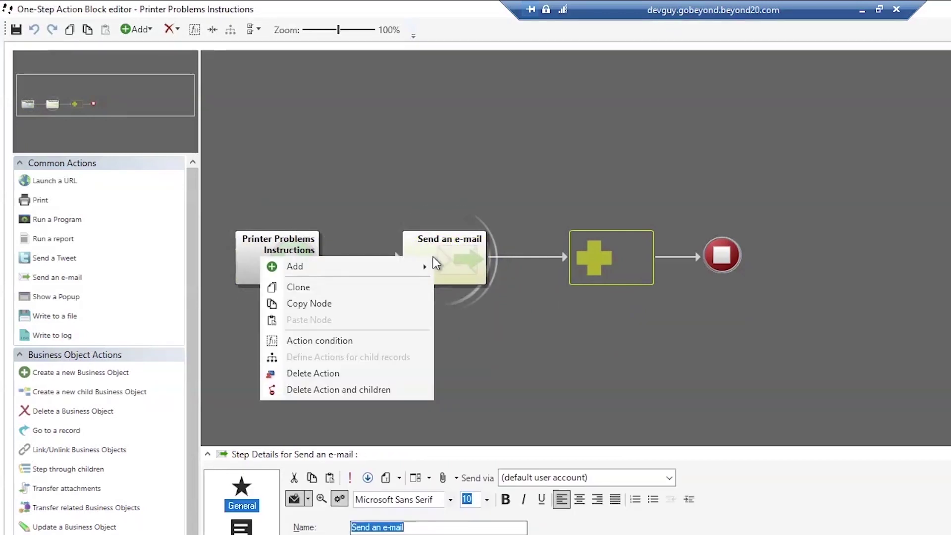
pyautogui.click(304, 293)
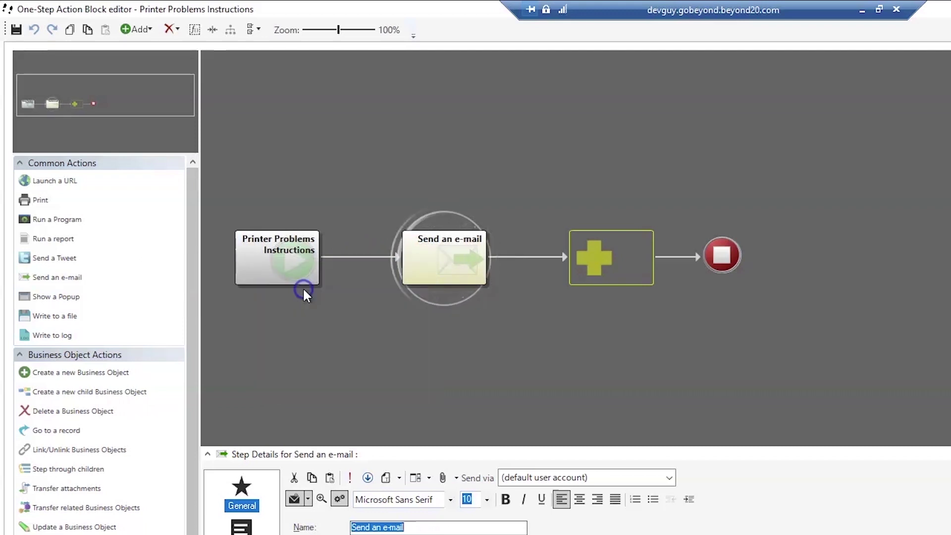
pyautogui.moveTo(304, 291)
pyautogui.mouseDown()
pyautogui.moveTo(314, 284)
pyautogui.moveTo(532, 301)
pyautogui.mouseUp()
pyautogui.click(644, 272)
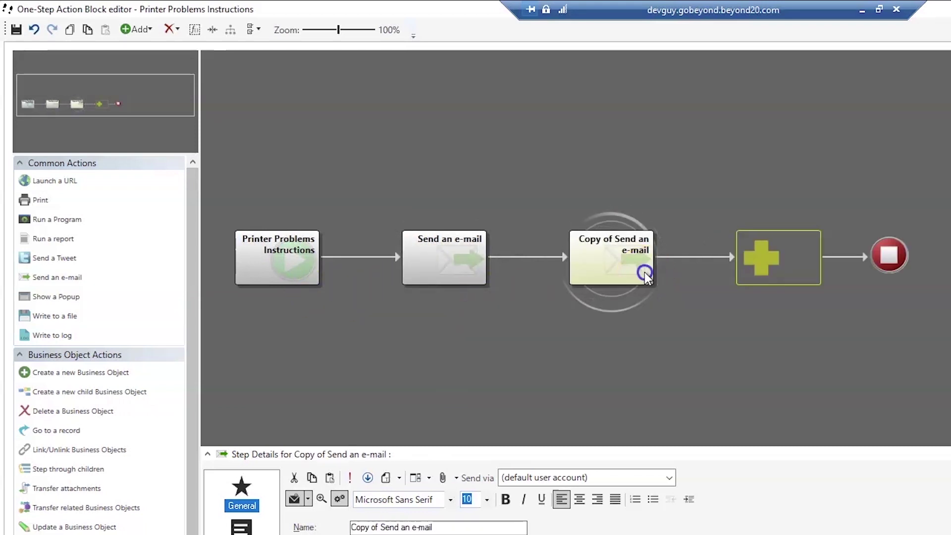
# Copy the original Send an e-mail node of the Printer Problems Instructions block for reuse.
pyautogui.click(412, 266)
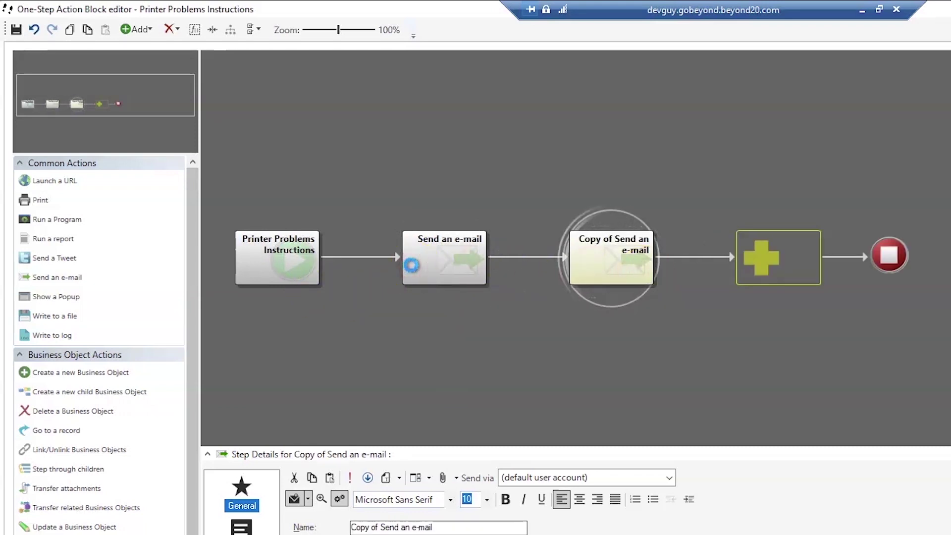
pyautogui.rightClick(412, 266)
pyautogui.click(297, 313)
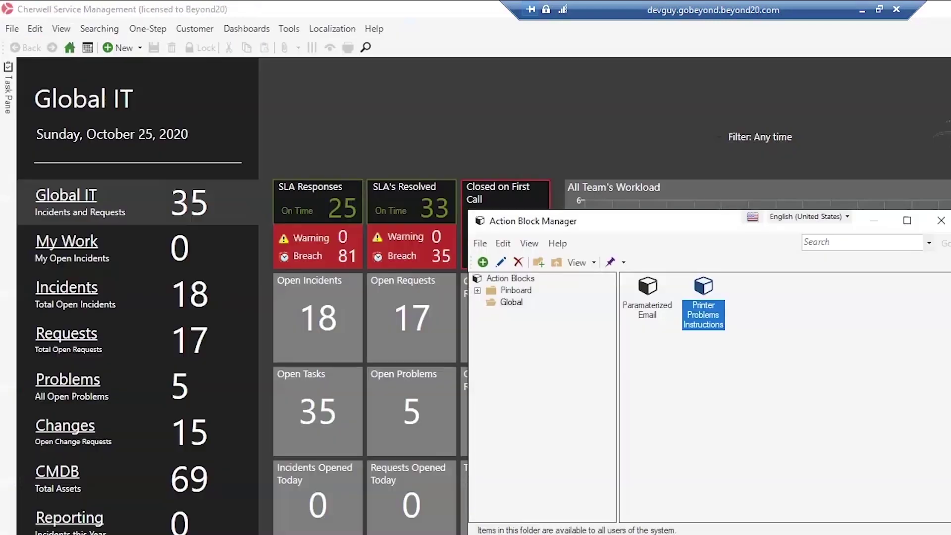
# Open the global Paramaterized Email action block for editing.
pyautogui.click(647, 287)
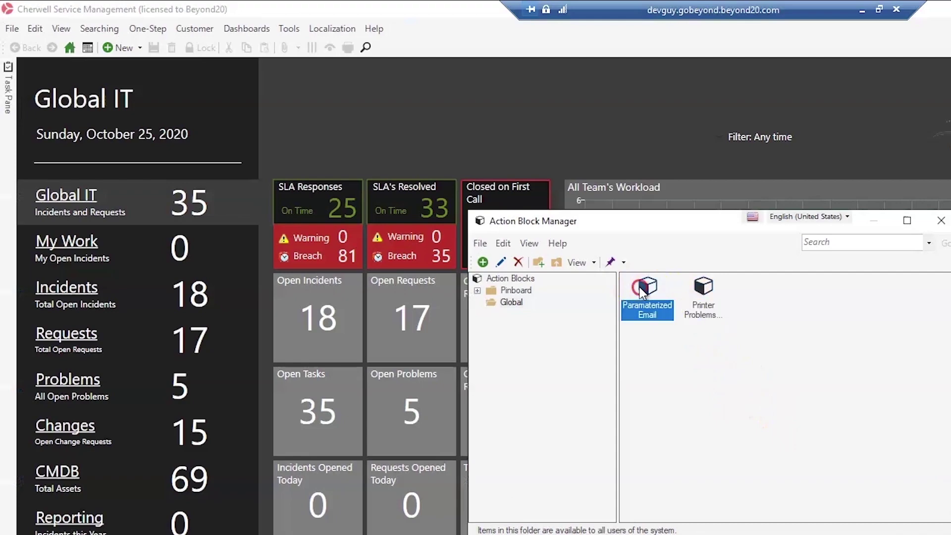
pyautogui.rightClick(644, 289)
pyautogui.click(547, 331)
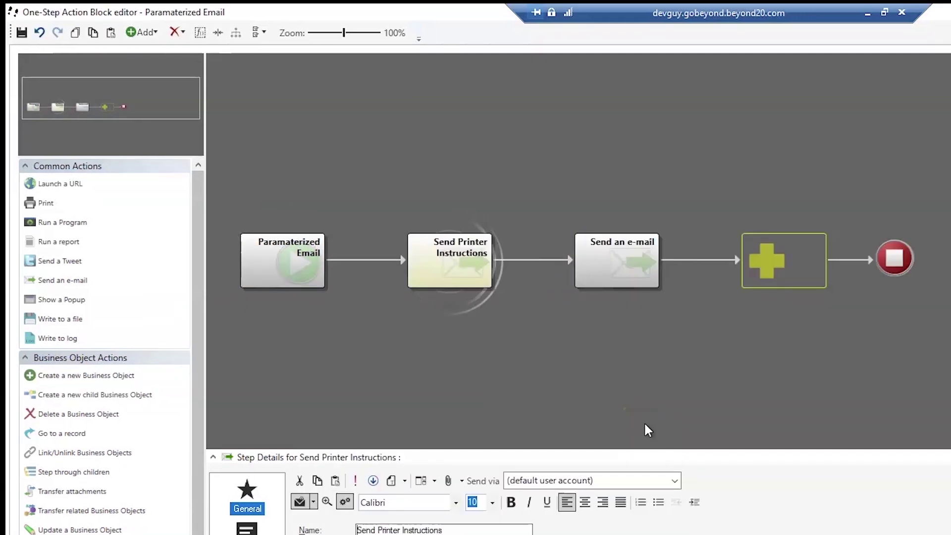
# Add a required Text parameter named Selected Template with default value None to the Paramaterized Email block.
pyautogui.click(293, 245)
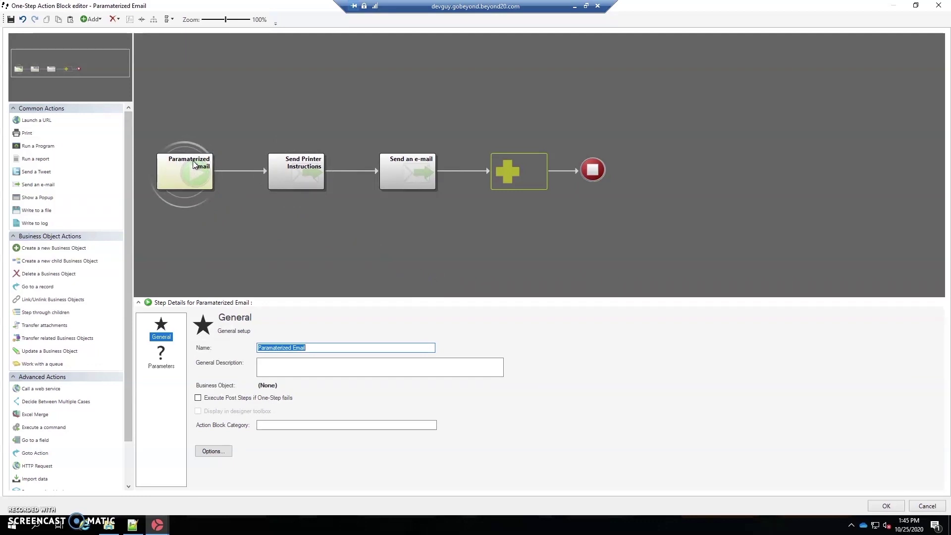
pyautogui.click(154, 367)
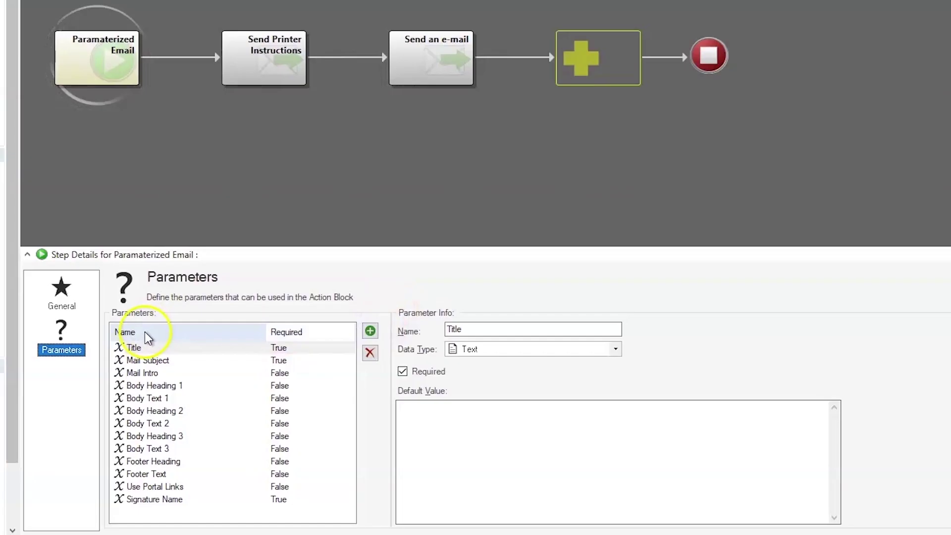
pyautogui.click(370, 332)
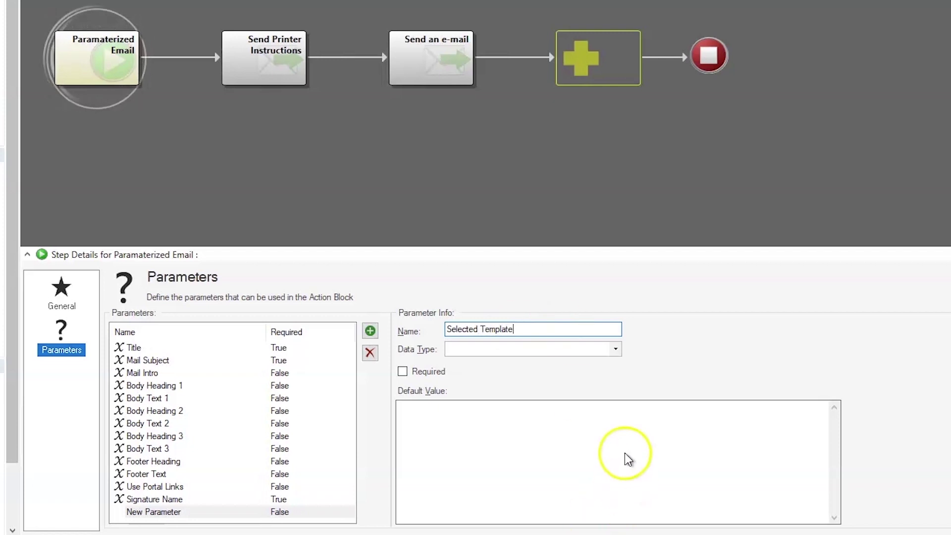
pyautogui.click(617, 350)
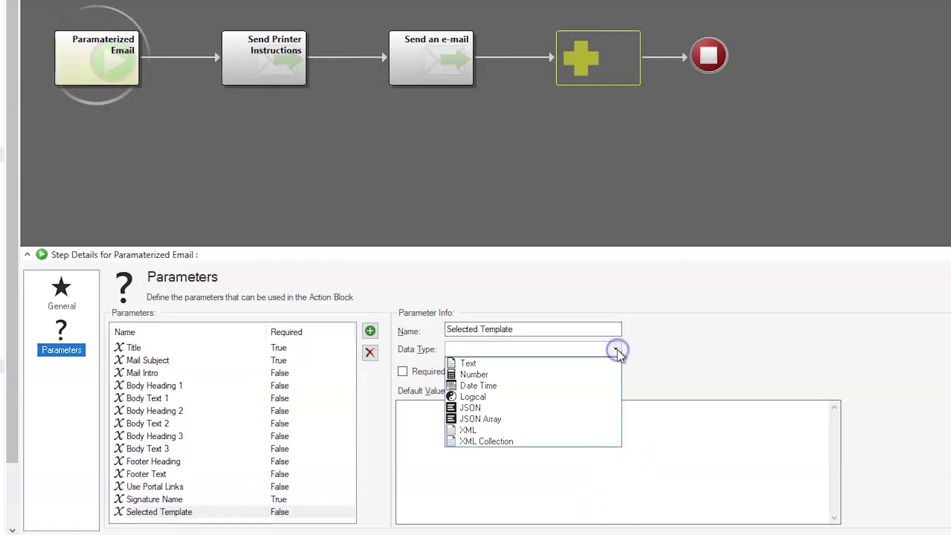
pyautogui.click(506, 363)
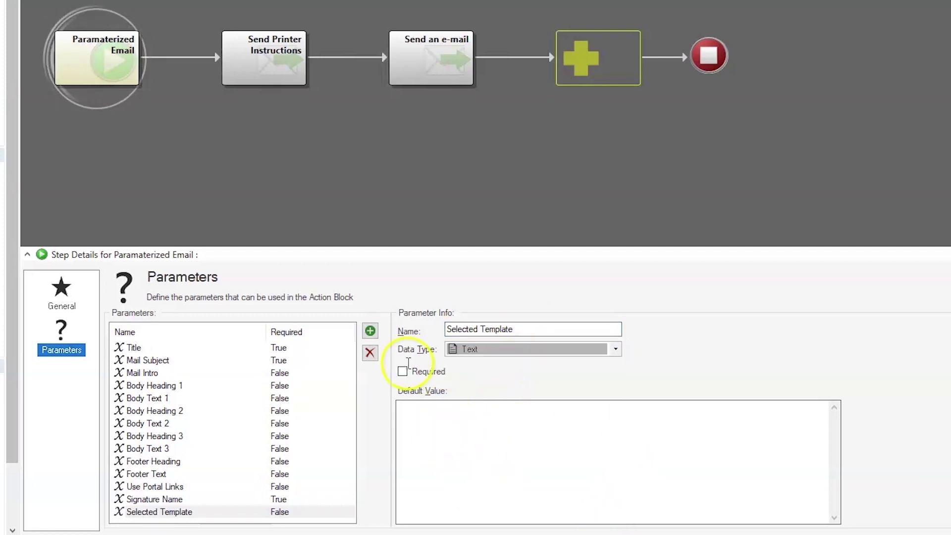
pyautogui.click(403, 373)
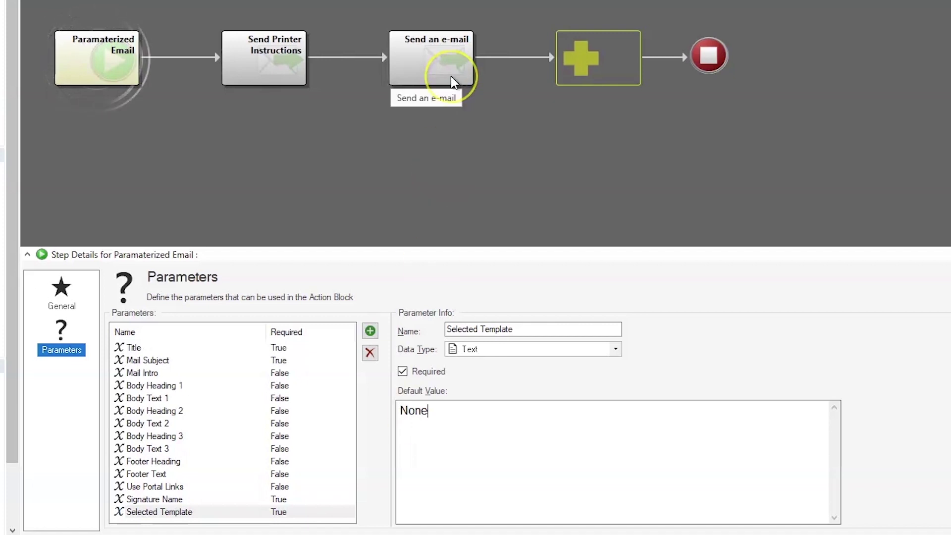
# Clone the Send Printer Instructions action in the Paramaterized Email block.
pyautogui.click(265, 56)
pyautogui.click(261, 72)
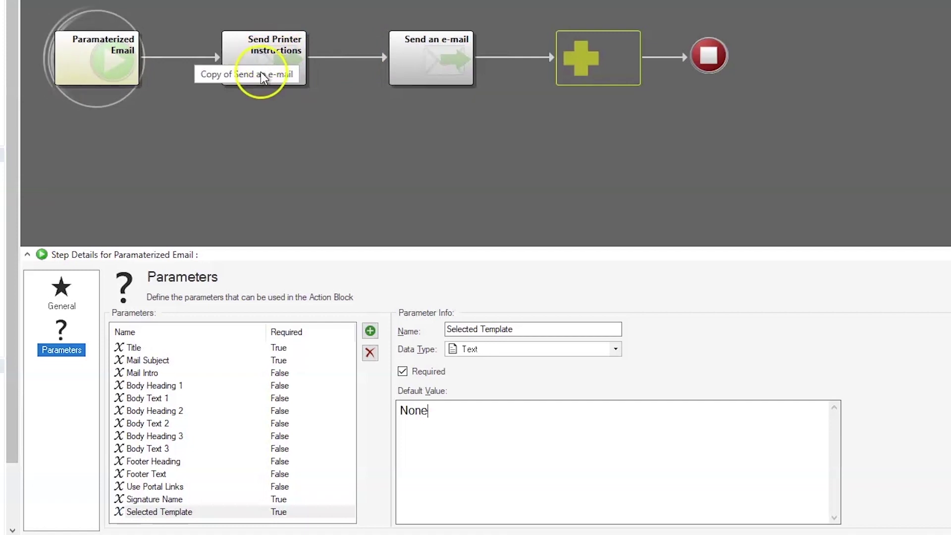
pyautogui.click(262, 61)
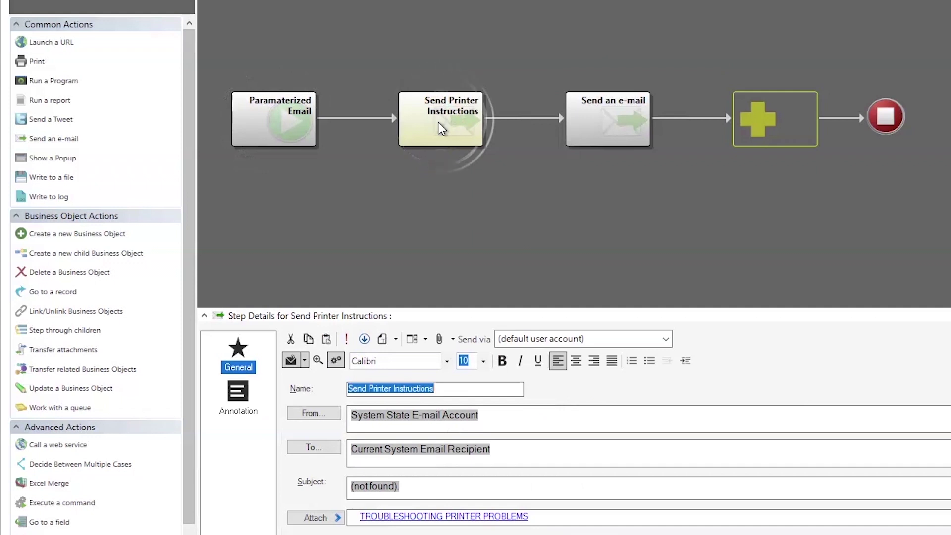
pyautogui.click(475, 124)
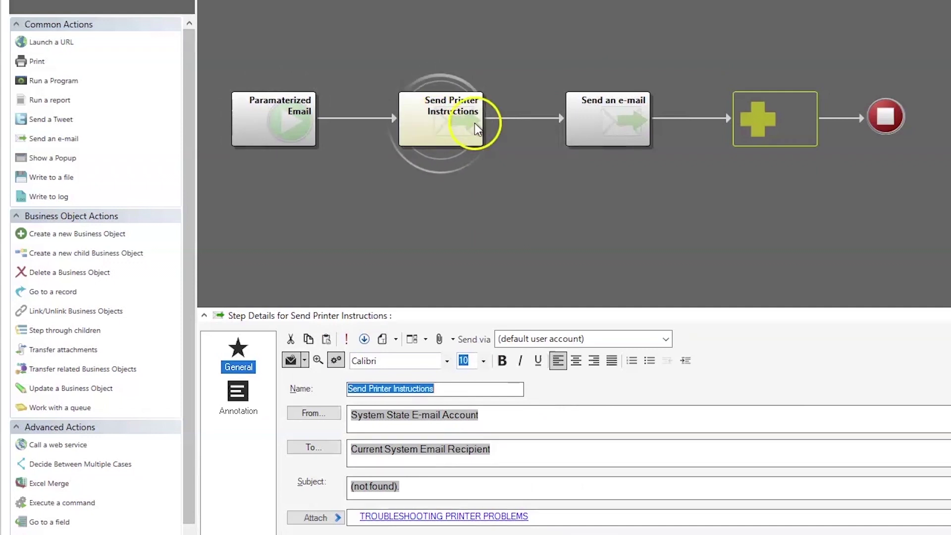
pyautogui.rightClick(443, 126)
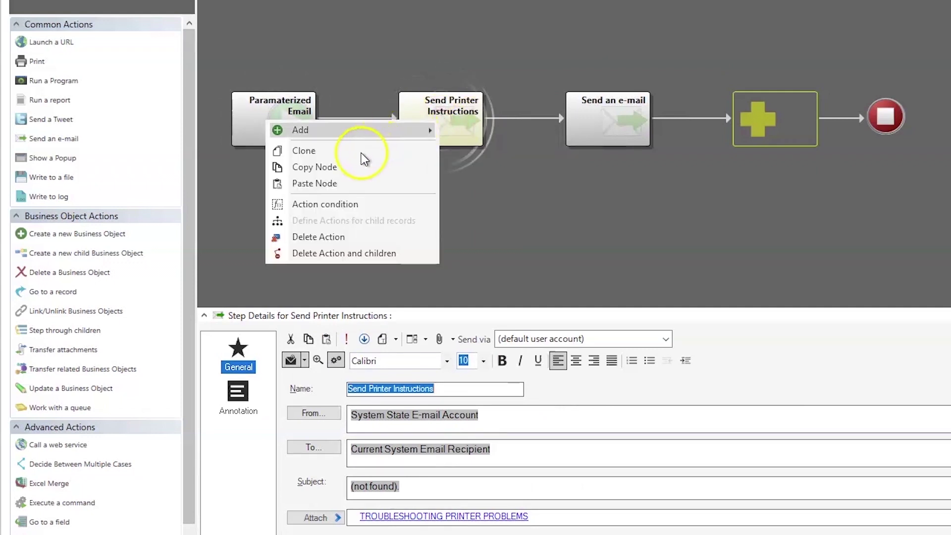
pyautogui.click(313, 153)
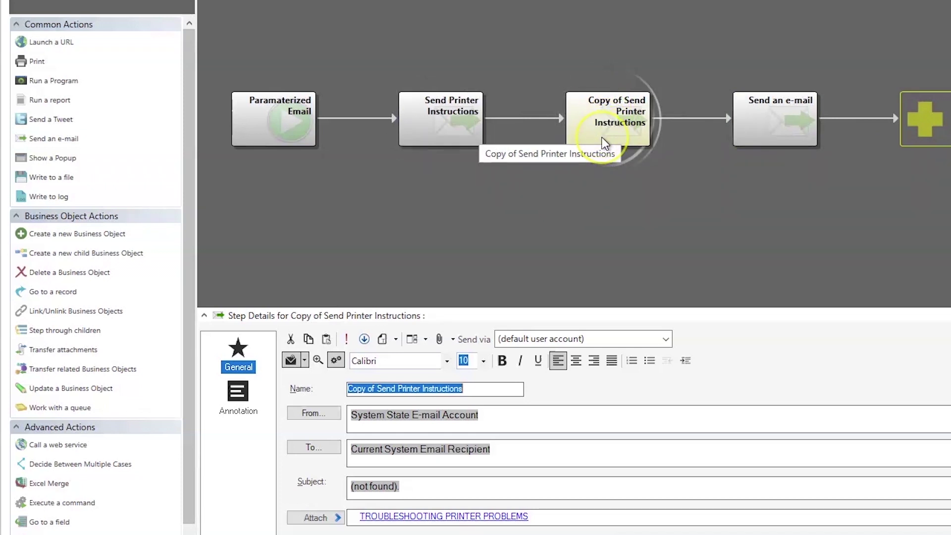
# Rename the cloned printer instructions action as Send VPN Instructions.
pyautogui.click(420, 388)
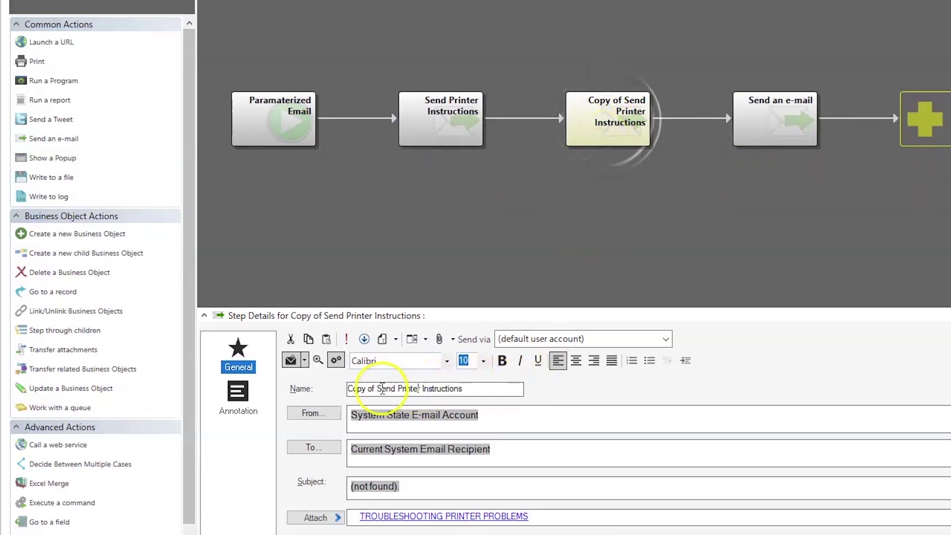
pyautogui.moveTo(378, 390); pyautogui.dragTo(304, 392)
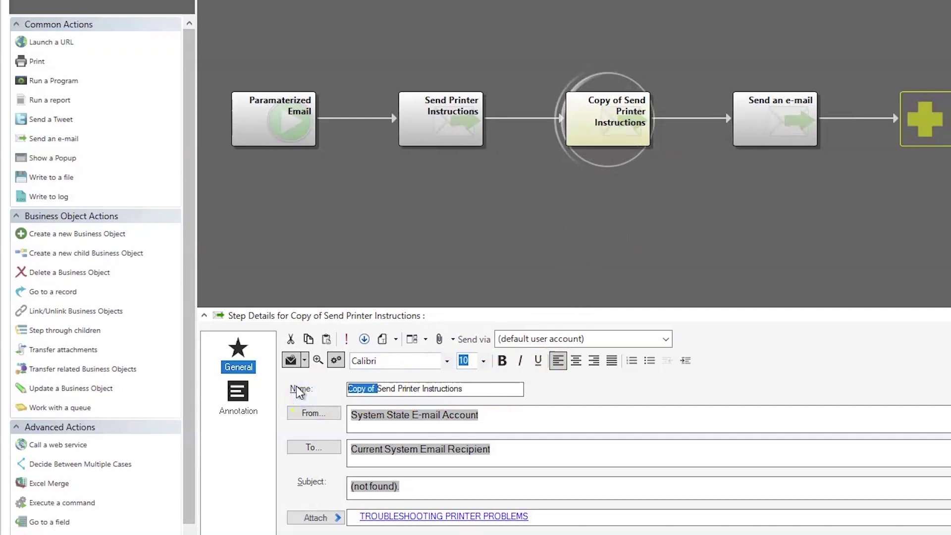
pyautogui.press('BackSpace')
pyautogui.moveTo(392, 389); pyautogui.dragTo(370, 390)
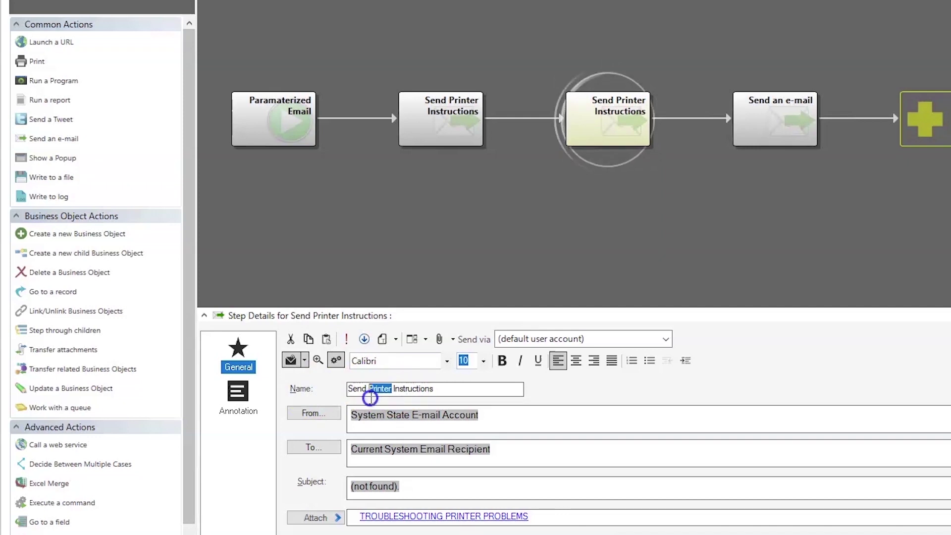
pyautogui.write('VPN')
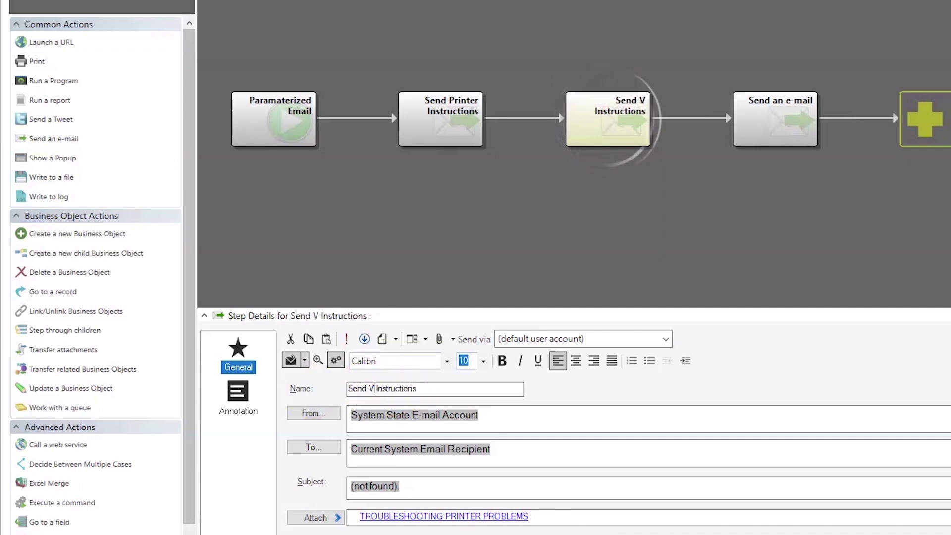
pyautogui.click(455, 384)
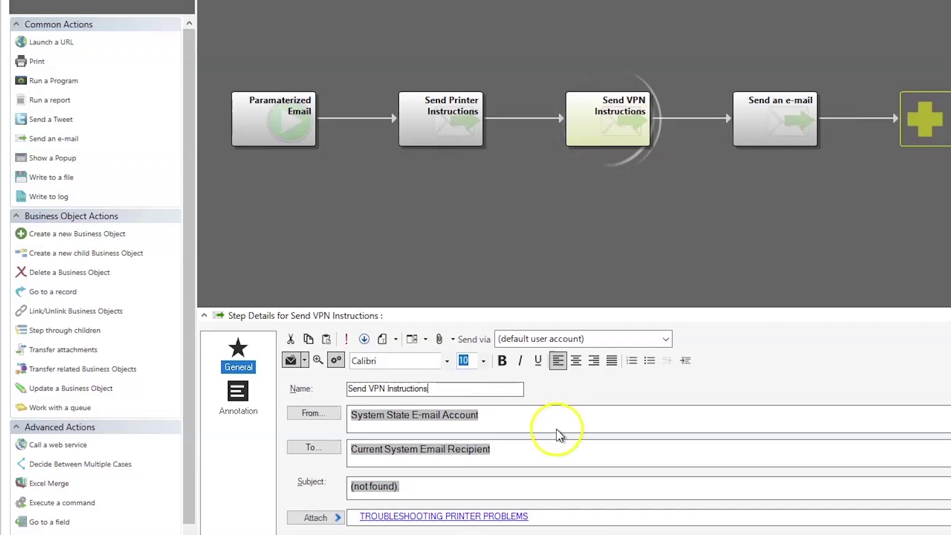
# Remove the TROUBLESHOOTING PRINTER PROBLEMS attachment from Send VPN Instructions and open the Attachment Manager for a new one.
pyautogui.rightClick(454, 517)
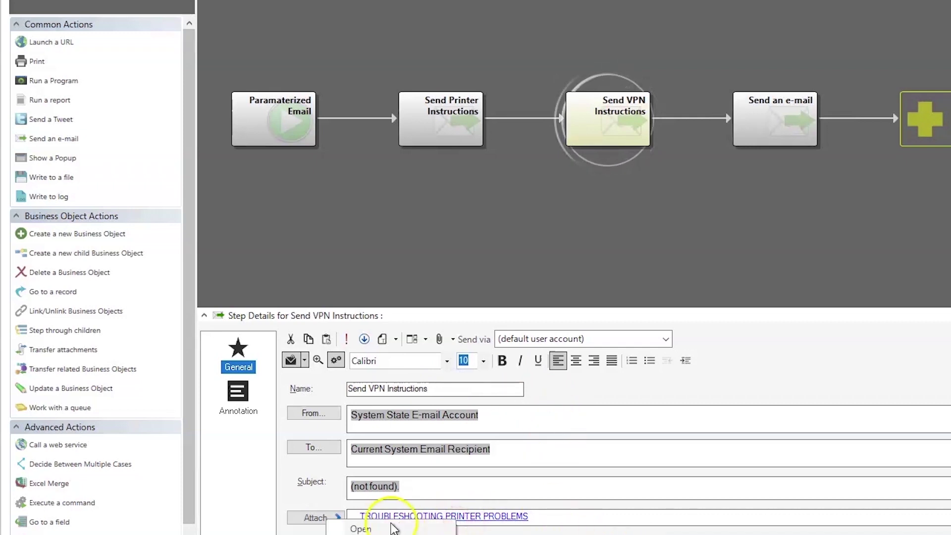
pyautogui.click(374, 533)
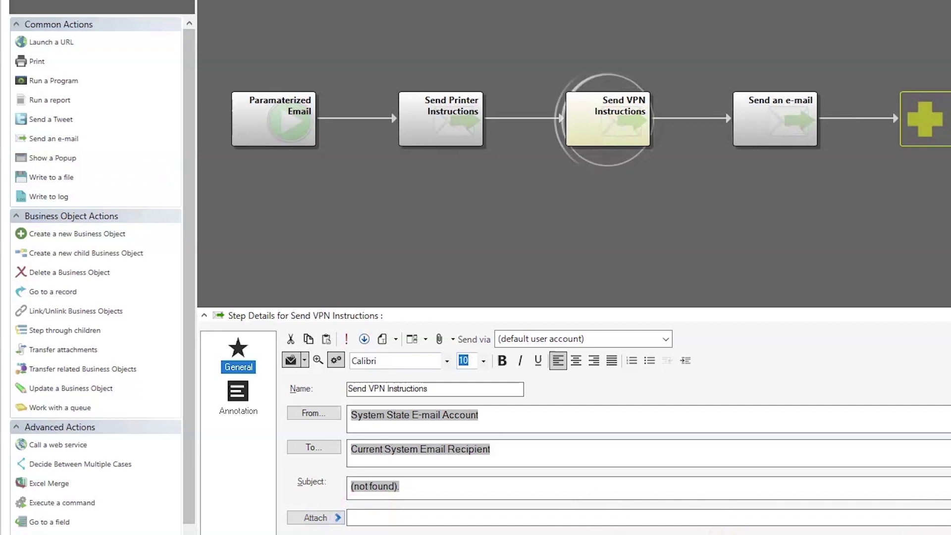
pyautogui.click(329, 518)
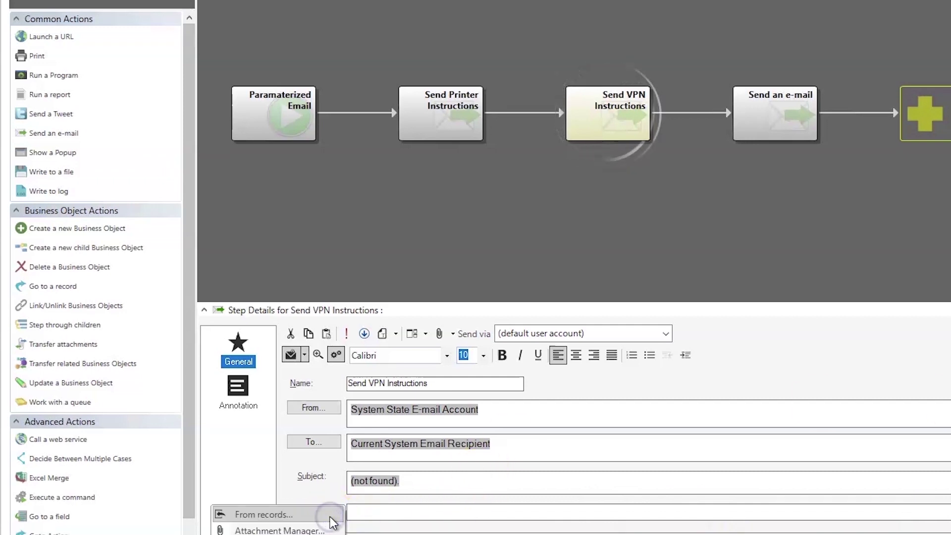
pyautogui.click(280, 530)
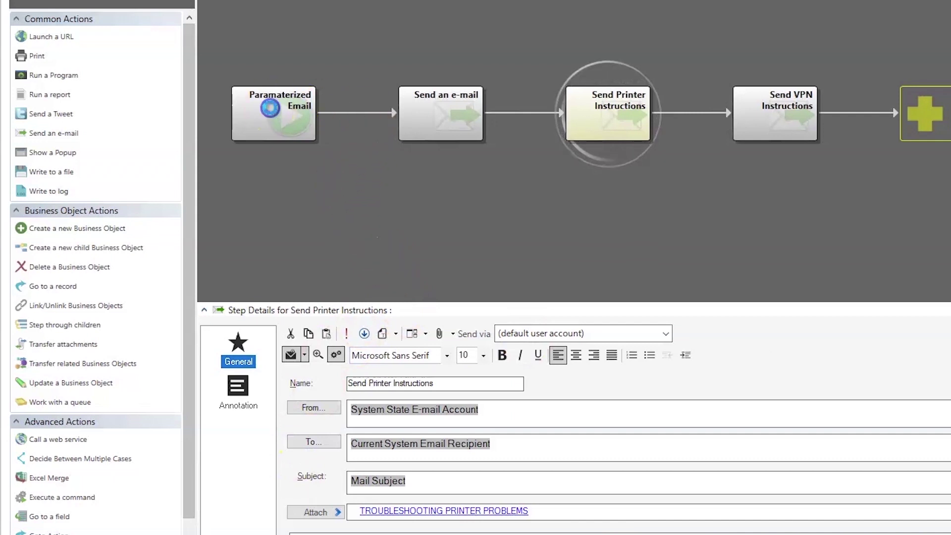
# Insert a Decide Between Multiple Cases action between the Paramaterized Email start node and Send an e-mail.
pyautogui.click(272, 110)
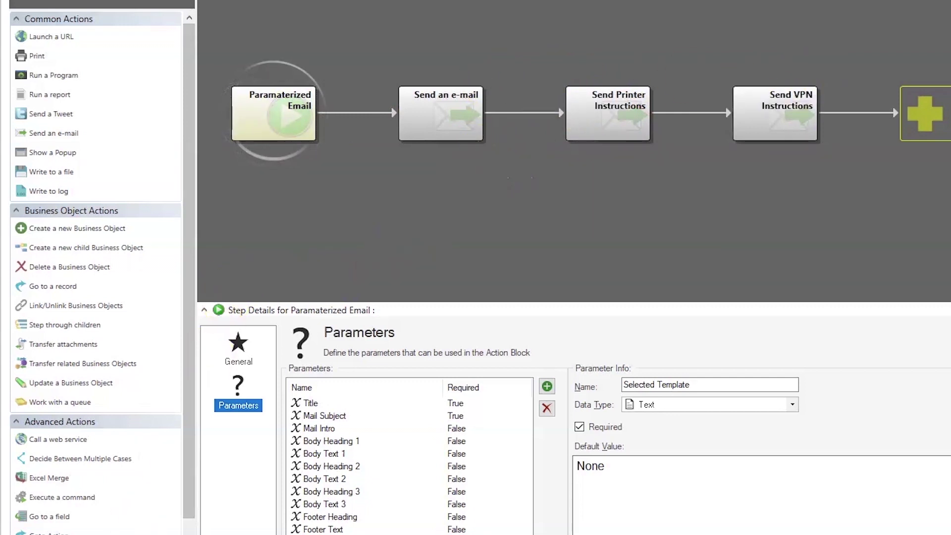
pyautogui.moveTo(59, 459); pyautogui.dragTo(373, 128)
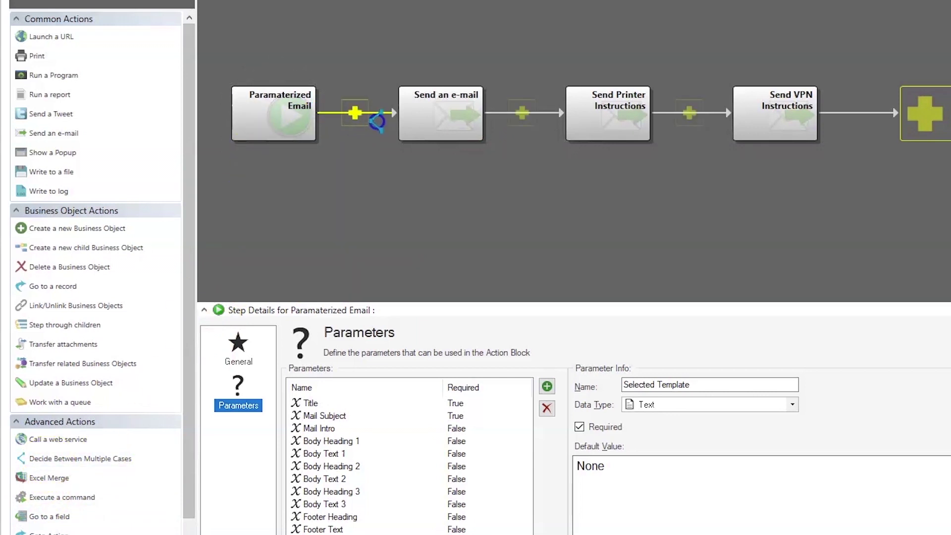
pyautogui.moveTo(369, 118); pyautogui.dragTo(366, 115)
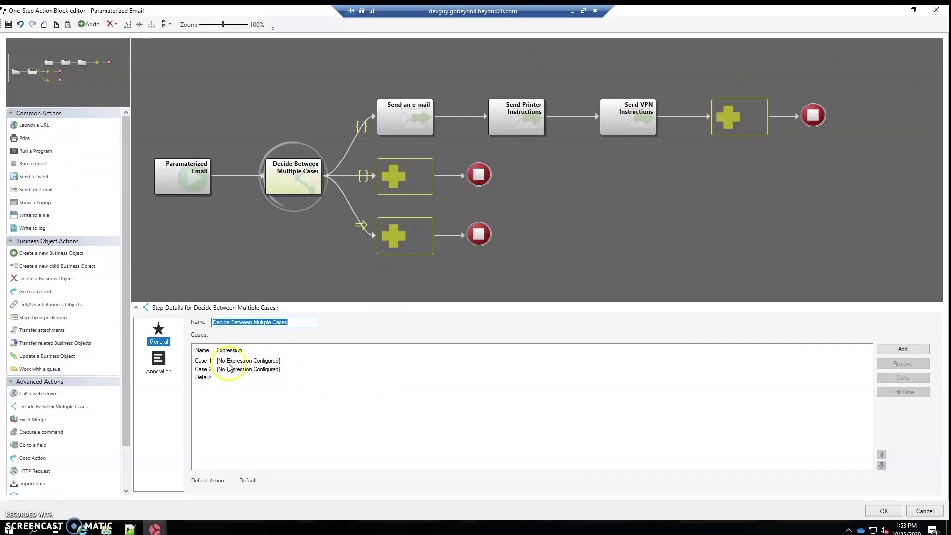
# Rename Case 1 of the Decide Between Multiple Cases action as None.
pyautogui.click(343, 392)
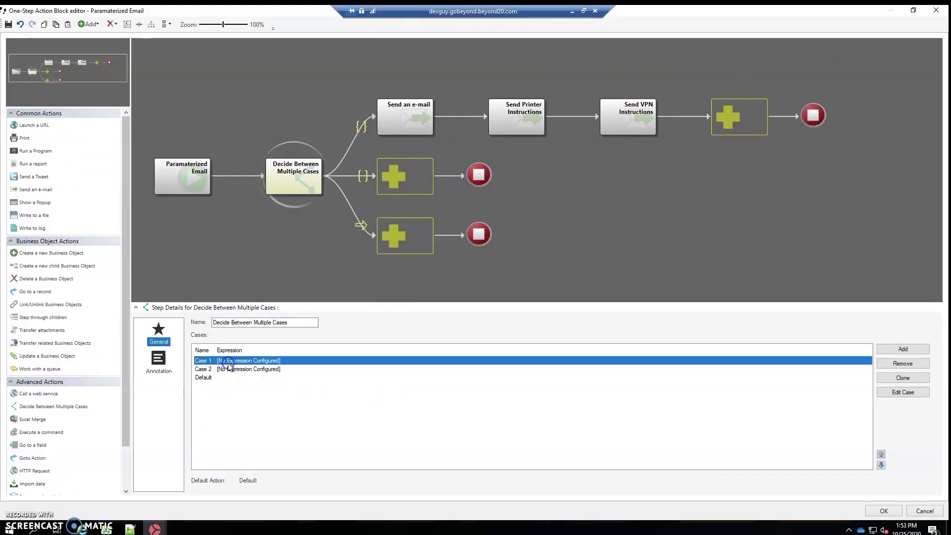
pyautogui.click(288, 362)
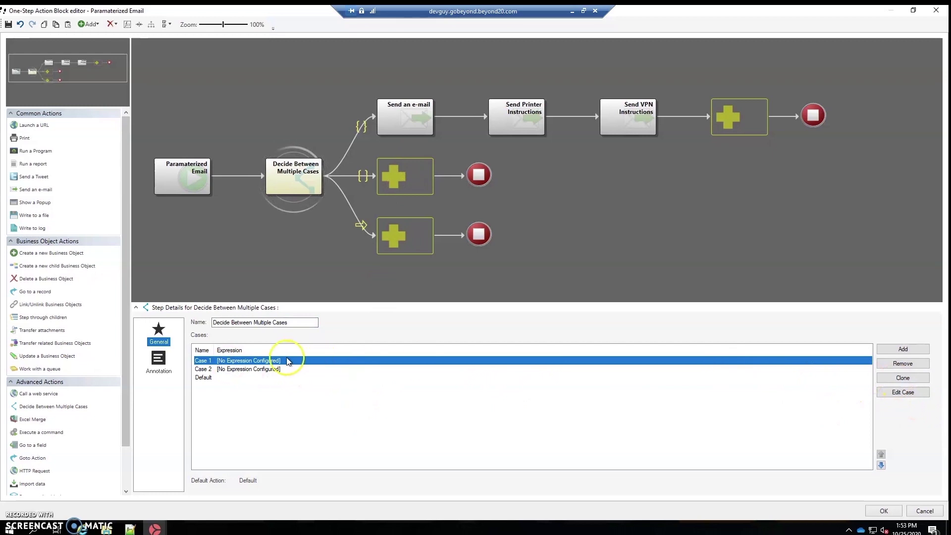
pyautogui.click(912, 392)
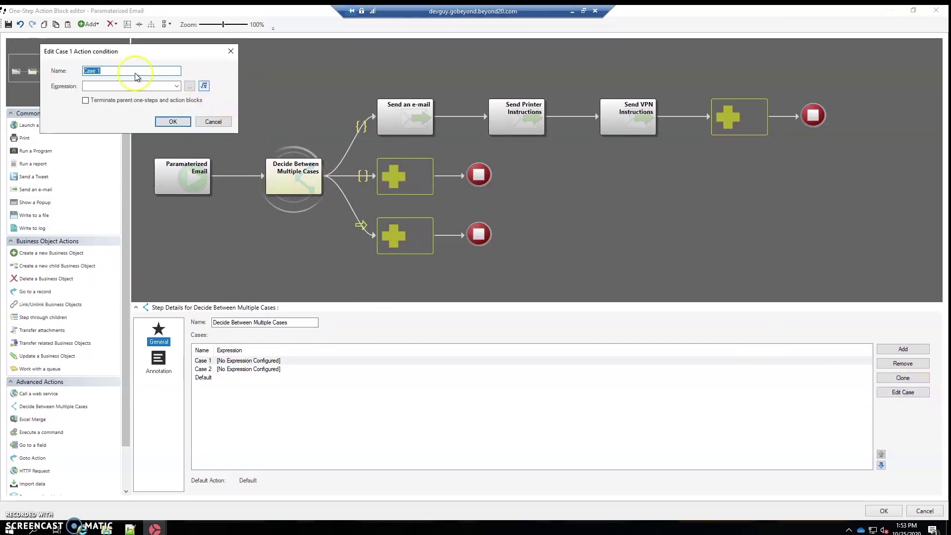
pyautogui.write('None')
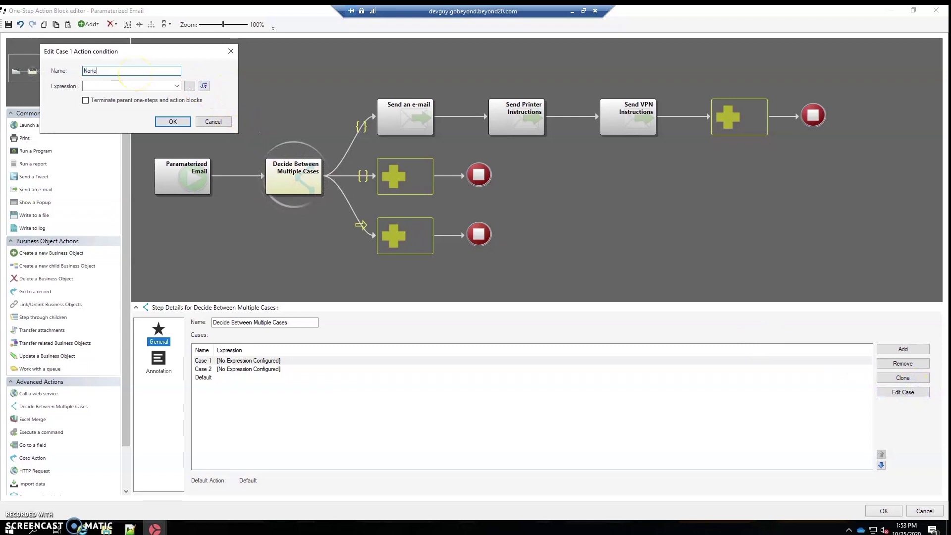
# Give the None case a custom expression in which the Selected Template variable equals None.
pyautogui.click(204, 86)
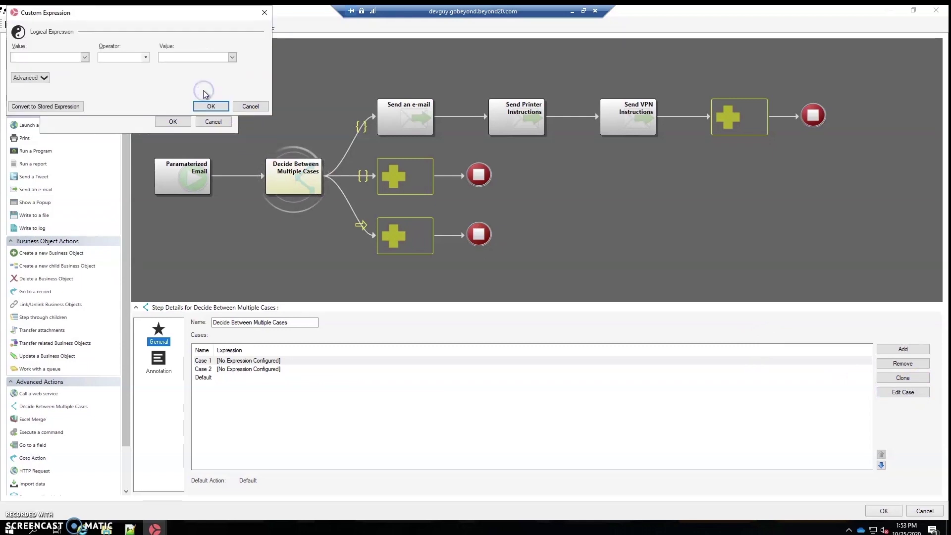
pyautogui.click(85, 58)
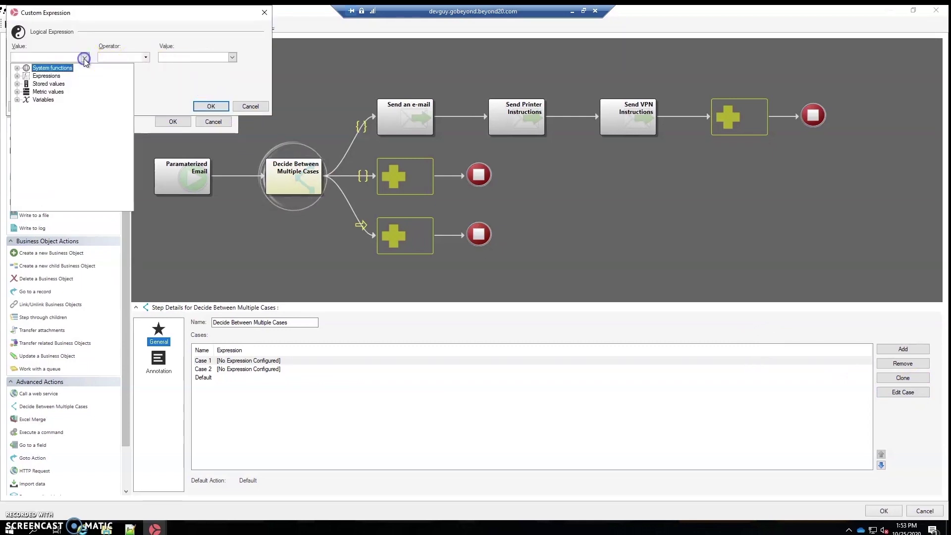
pyautogui.click(17, 100)
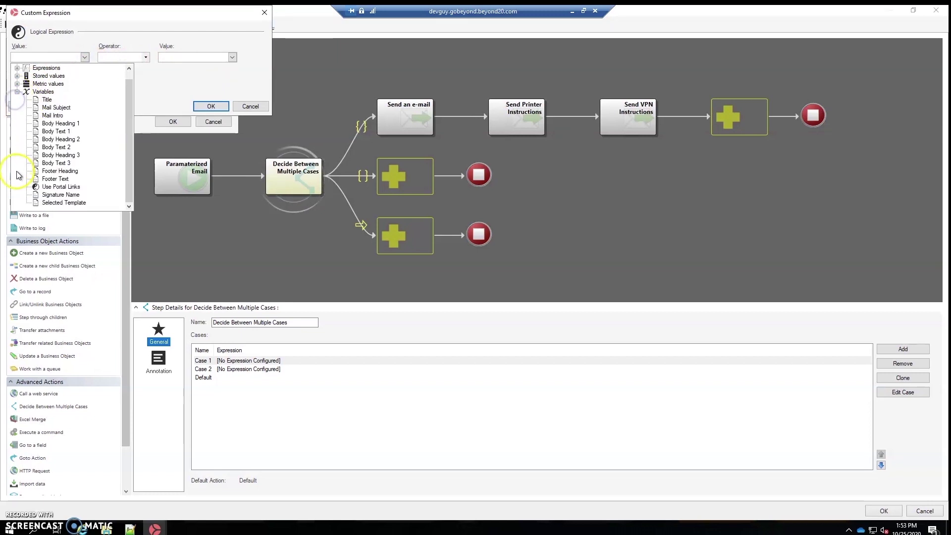
pyautogui.click(63, 203)
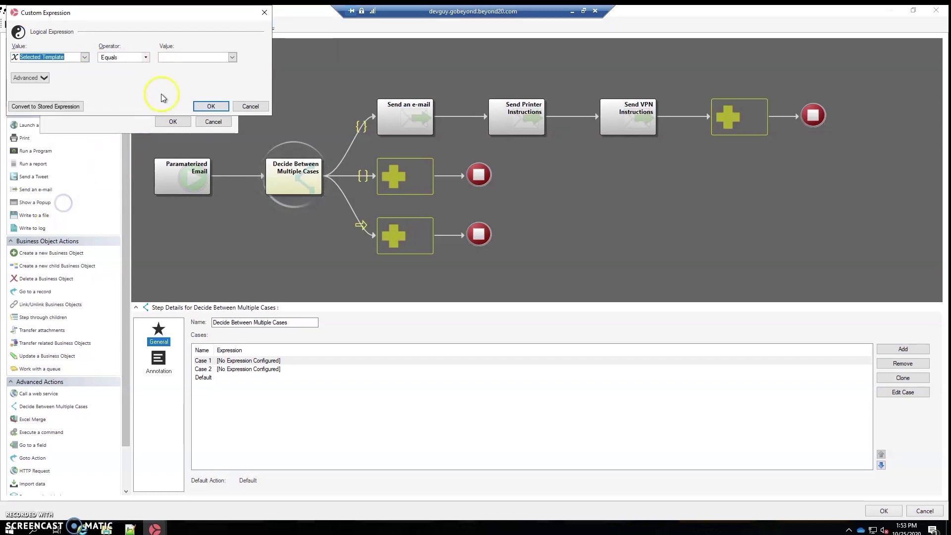
pyautogui.click(173, 57)
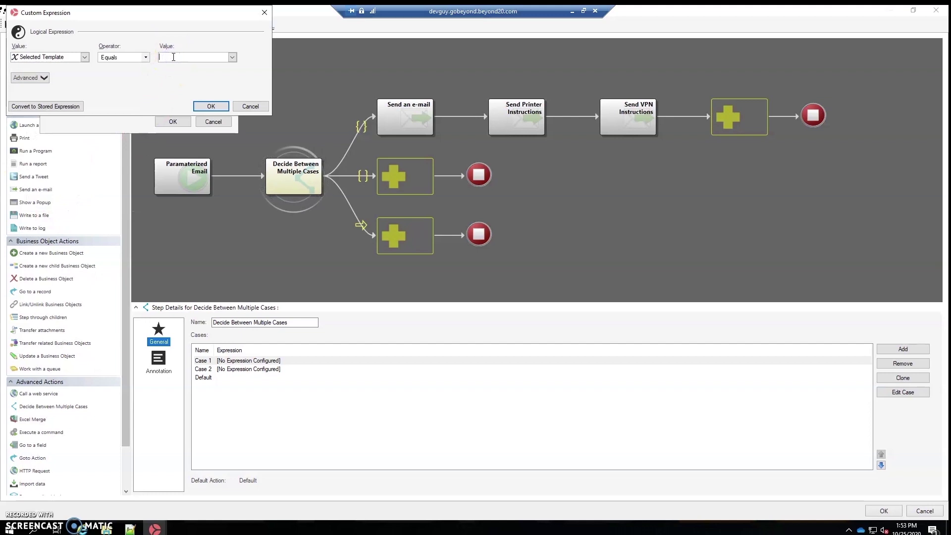
pyautogui.write('None')
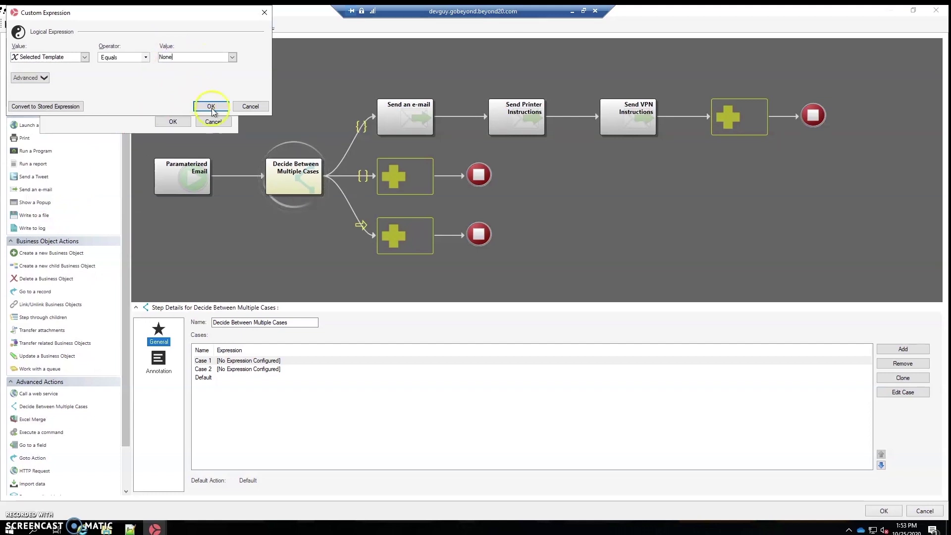
pyautogui.click(222, 107)
pyautogui.click(180, 122)
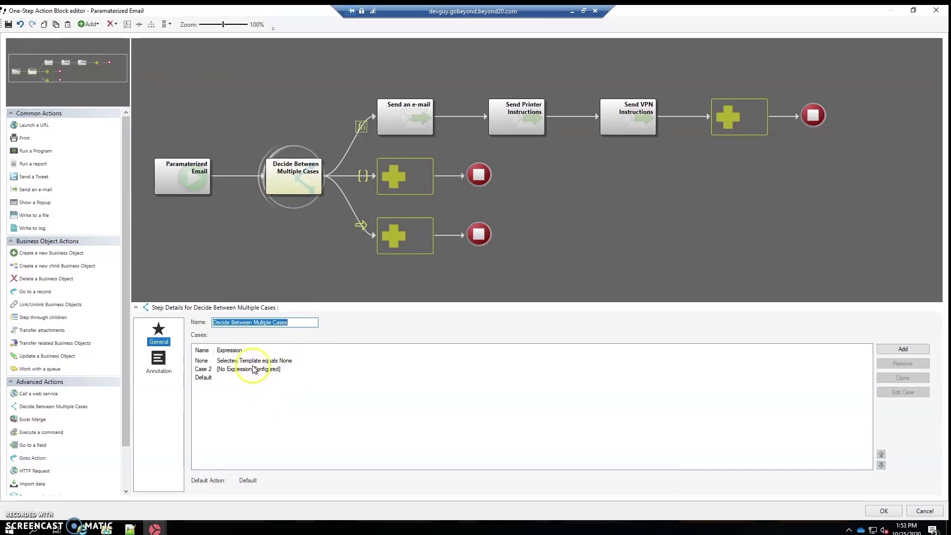
# Rename Case 2 as Printer and set its custom expression to the Selected Template variable equals Printer.
pyautogui.click(253, 370)
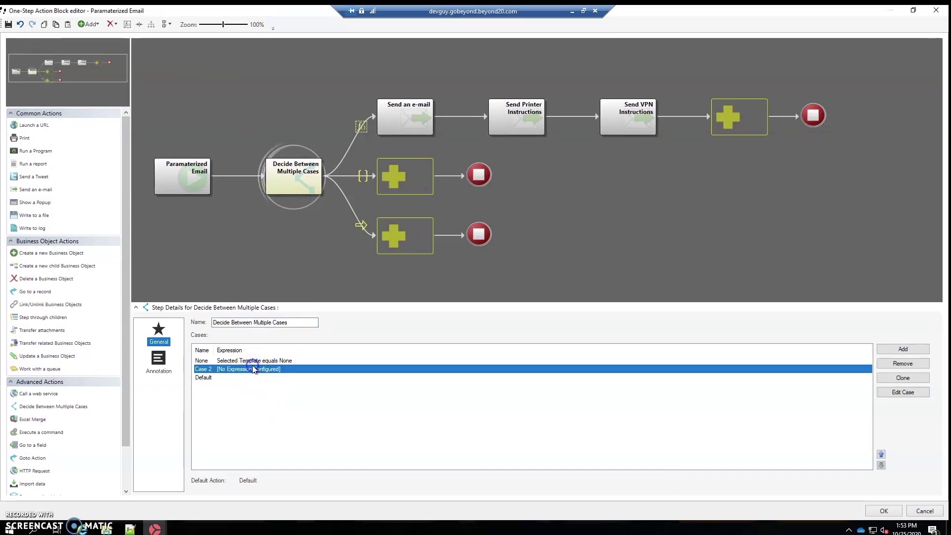
pyautogui.click(906, 392)
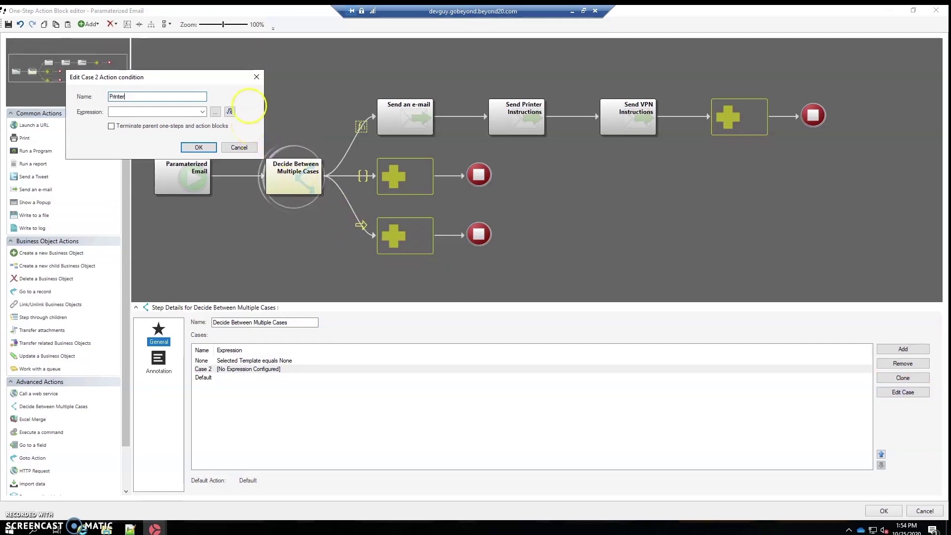
pyautogui.click(229, 113)
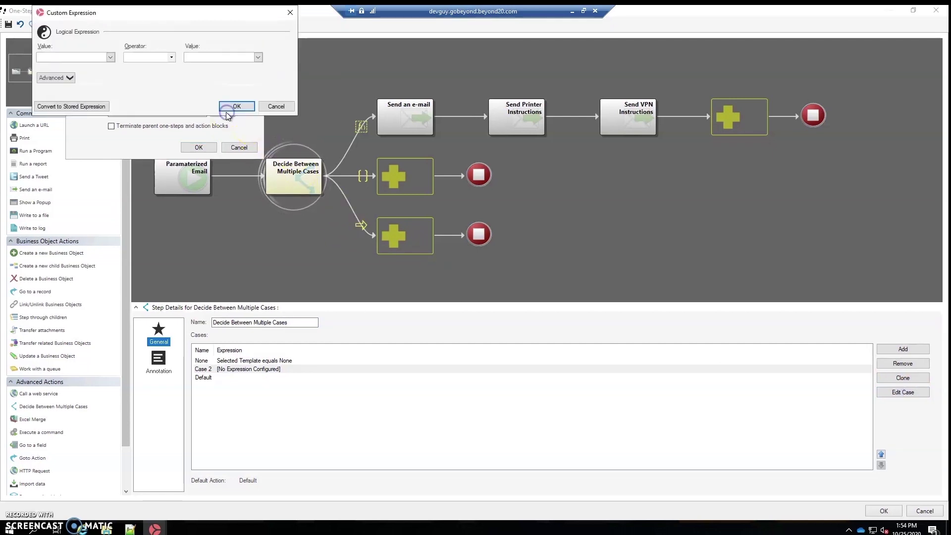
pyautogui.click(110, 57)
pyautogui.click(42, 91)
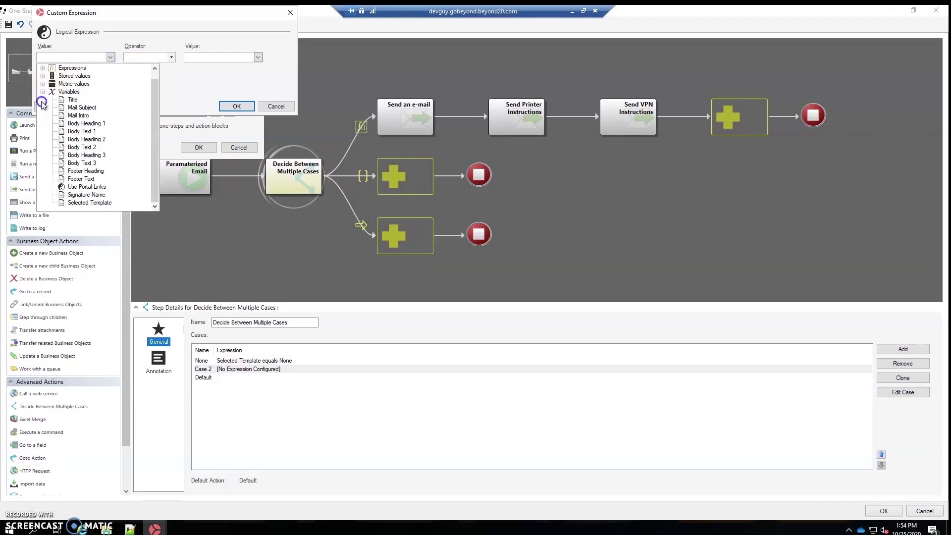
pyautogui.click(79, 195)
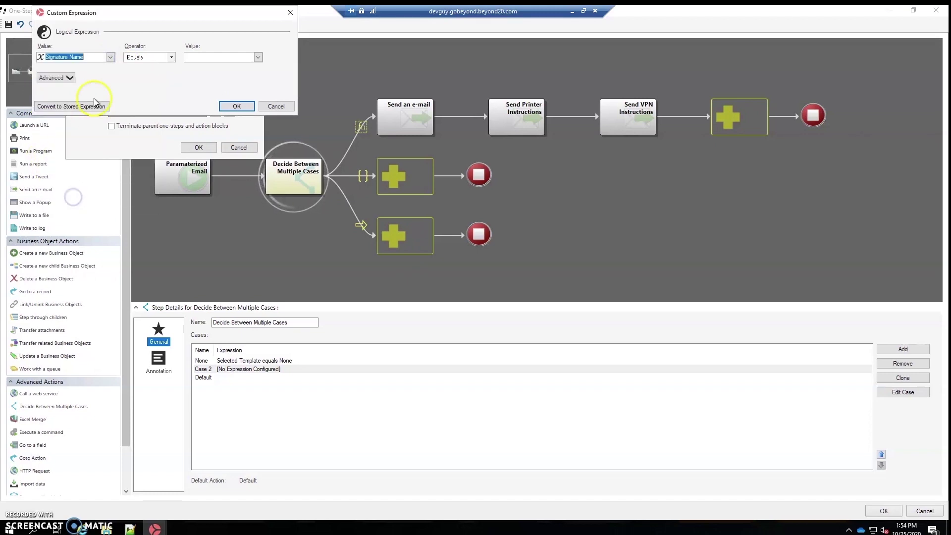
pyautogui.click(110, 58)
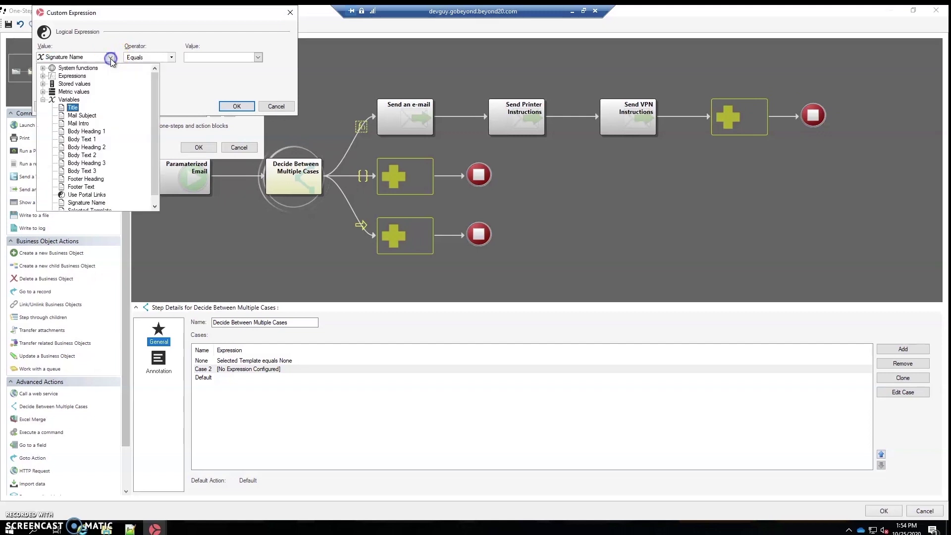
pyautogui.scroll(-1, 97, 206)
pyautogui.click(100, 204)
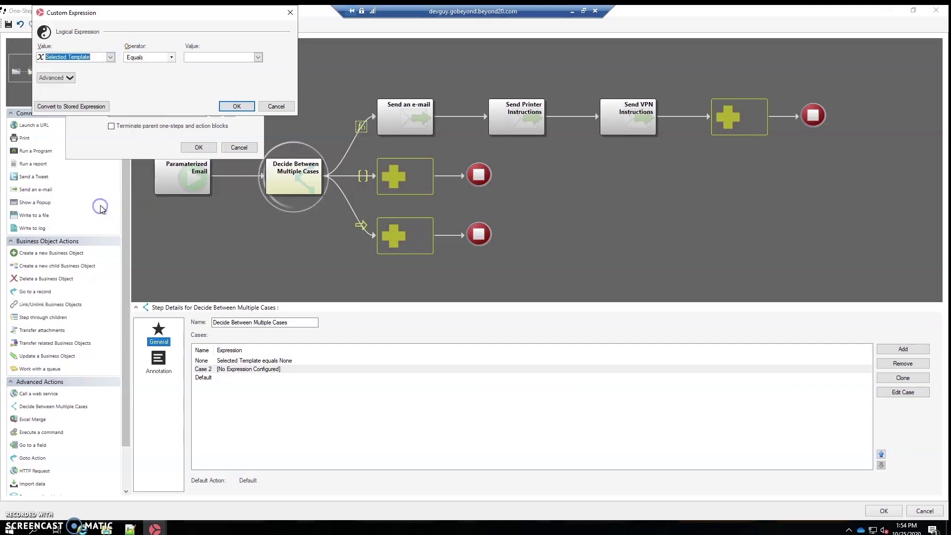
pyautogui.click(212, 56)
pyautogui.write('Printer')
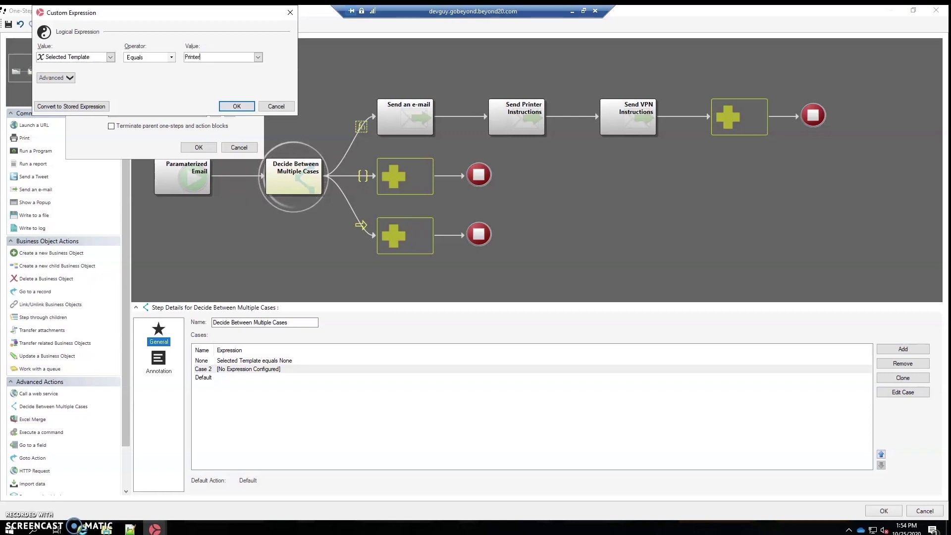
pyautogui.click(237, 106)
pyautogui.click(199, 147)
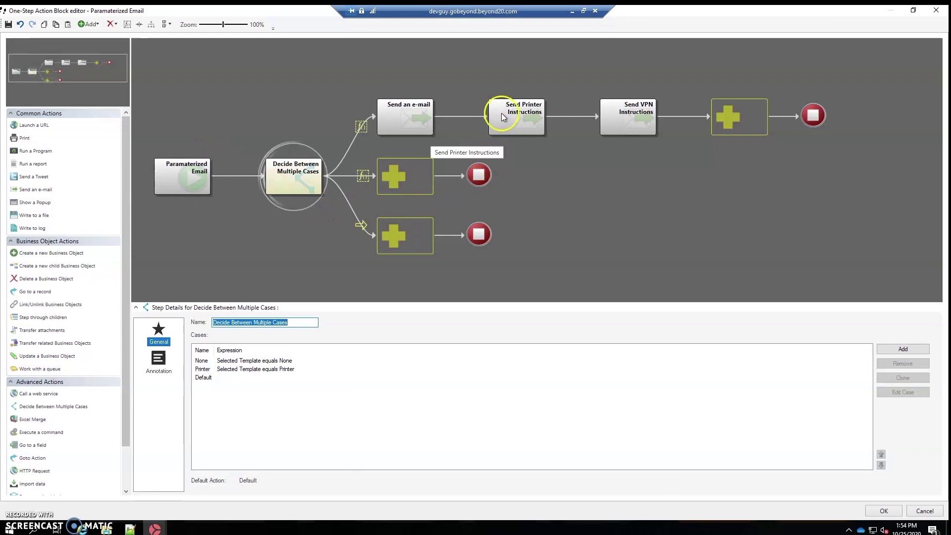
# Move the Send Printer Instructions action from the None branch into the Printer case branch.
pyautogui.moveTo(516, 116); pyautogui.dragTo(482, 144)
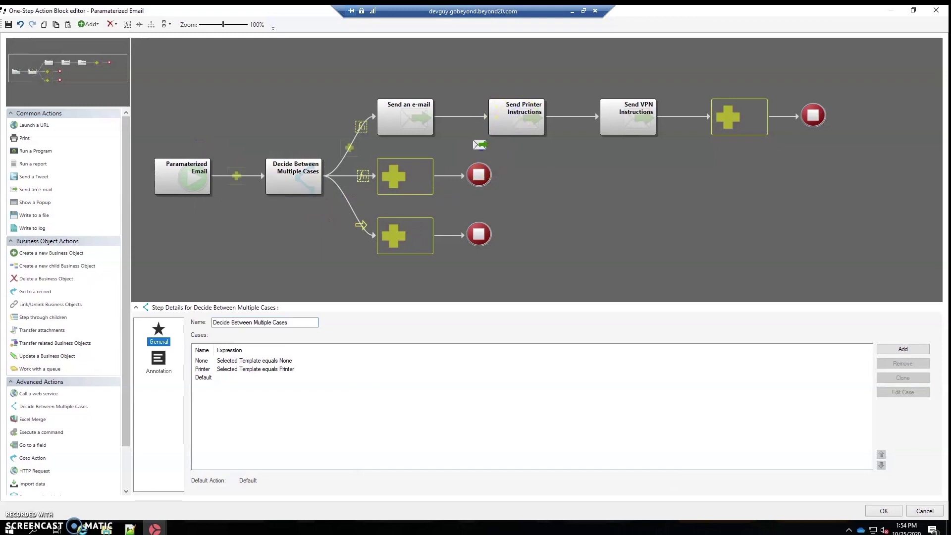
pyautogui.moveTo(431, 166); pyautogui.dragTo(418, 171)
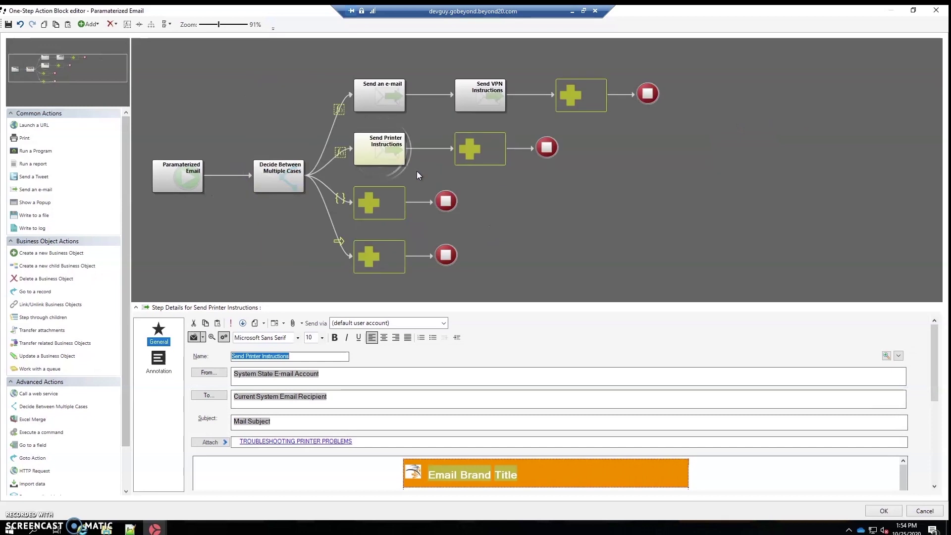
pyautogui.click(509, 165)
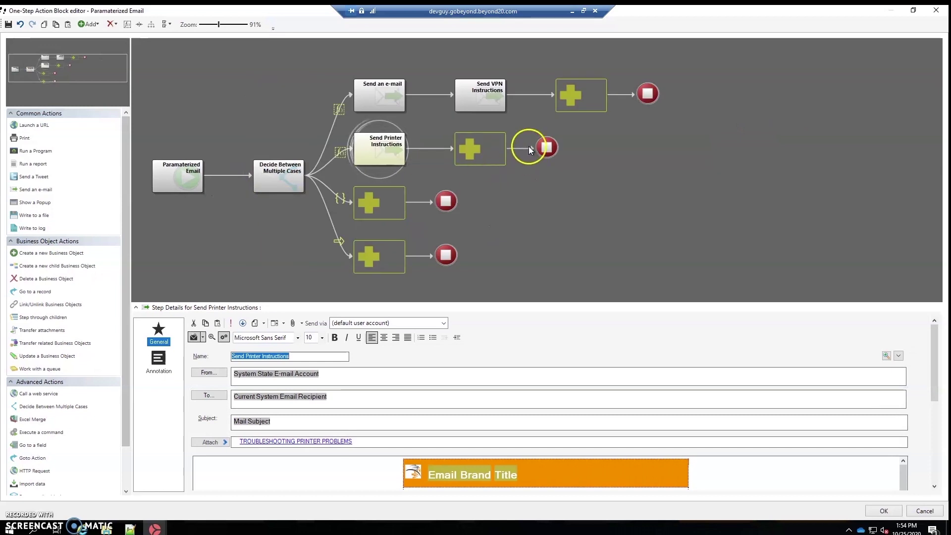
# Rename Case 3 of the Decide Between Multiple Cases action as VPN.
pyautogui.click(281, 191)
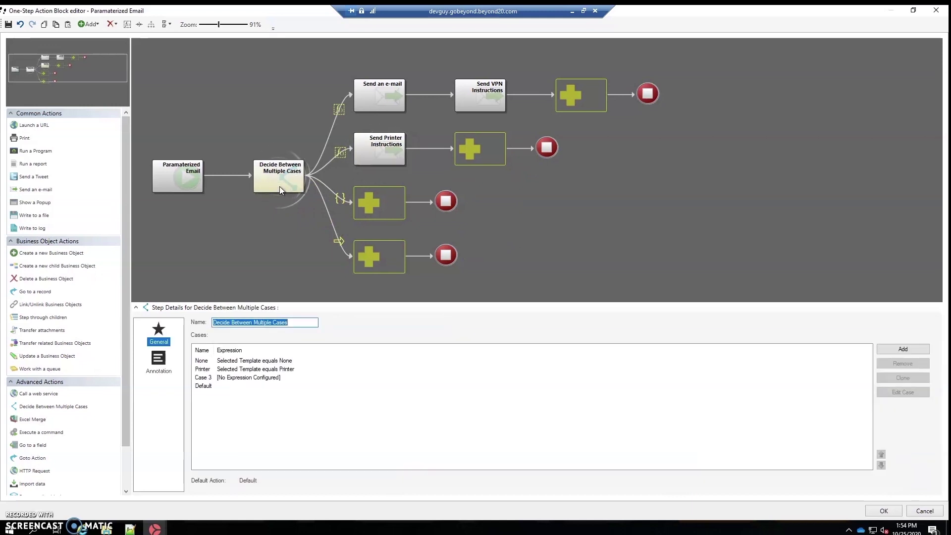
pyautogui.click(244, 380)
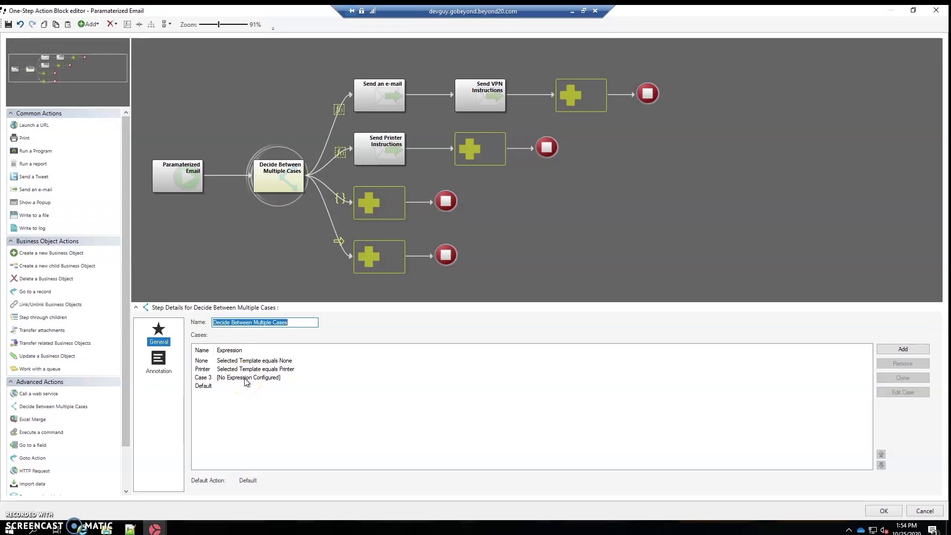
pyautogui.click(245, 380)
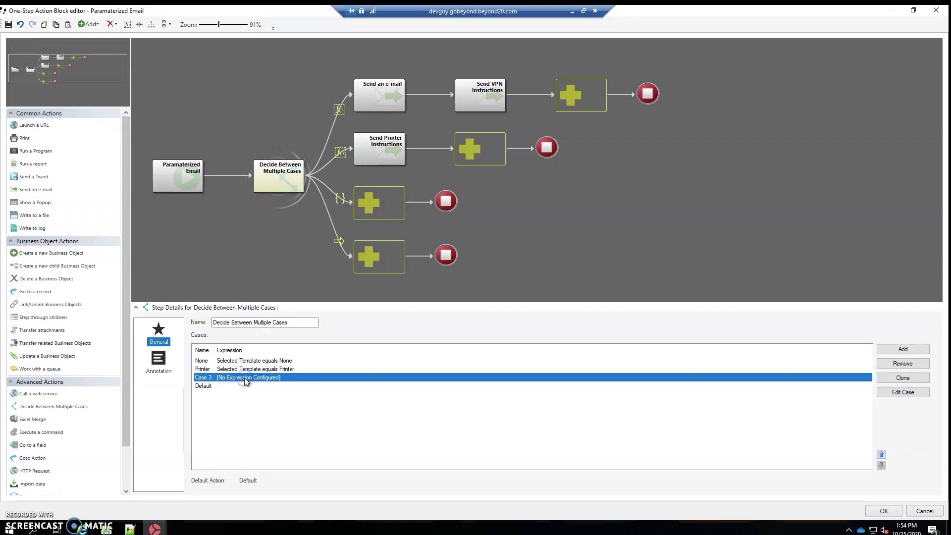
pyautogui.click(902, 393)
pyautogui.write('VPN')
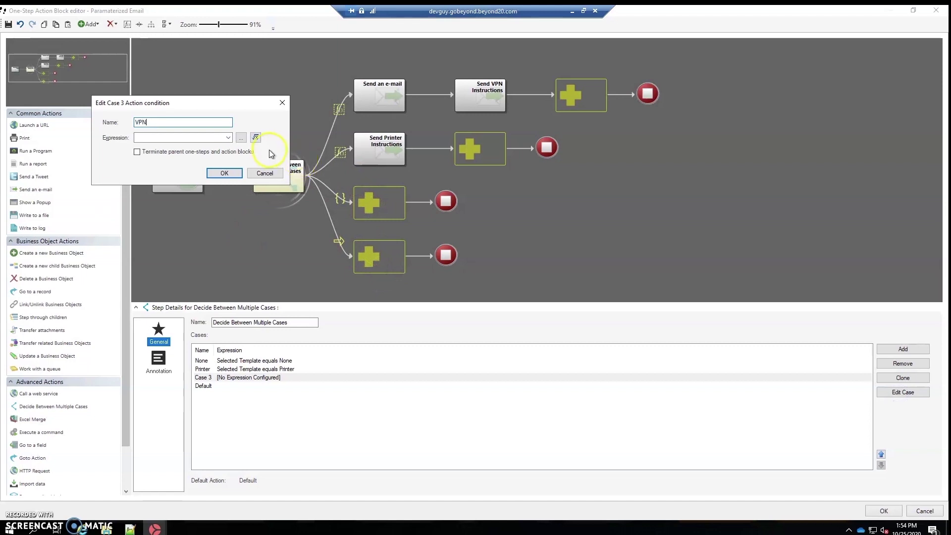
# Give the VPN case a custom expression in which the Selected Template variable equals VPN.
pyautogui.click(255, 137)
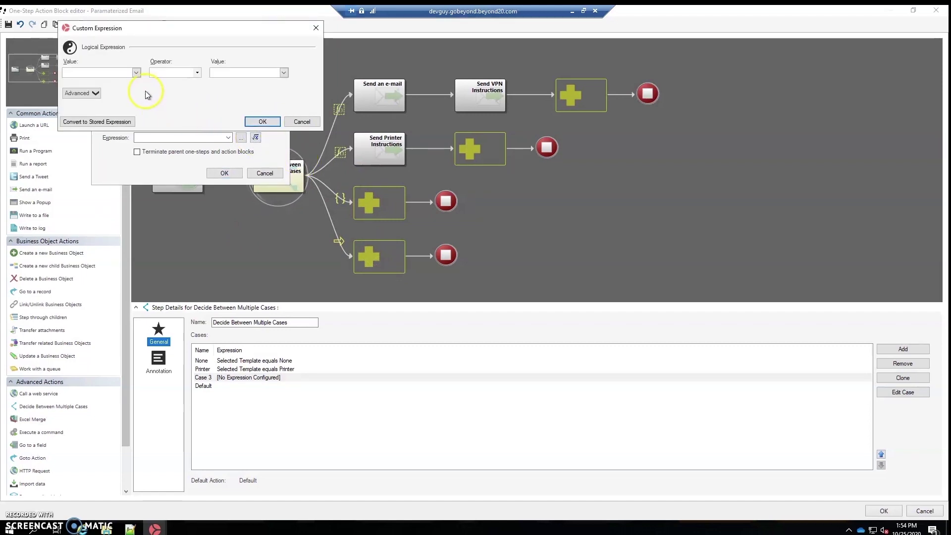
pyautogui.click(137, 72)
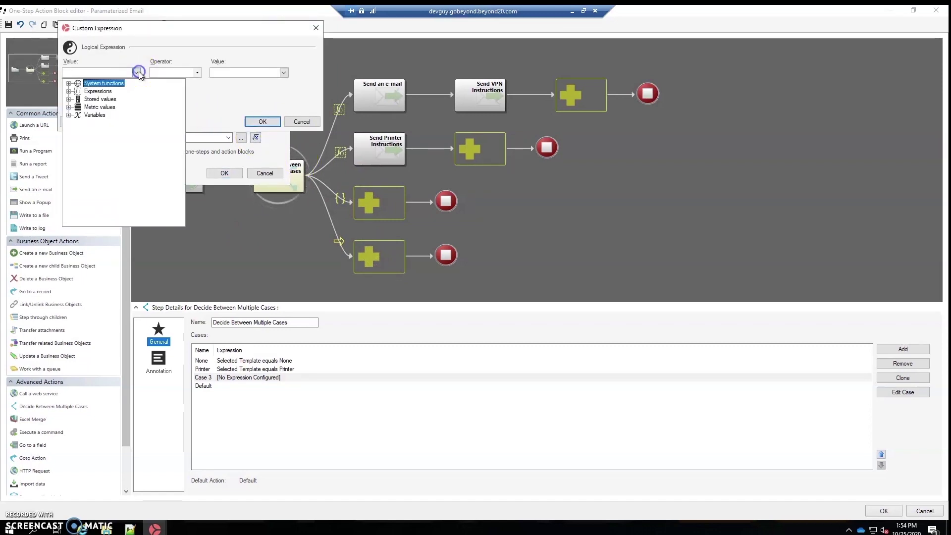
pyautogui.click(68, 115)
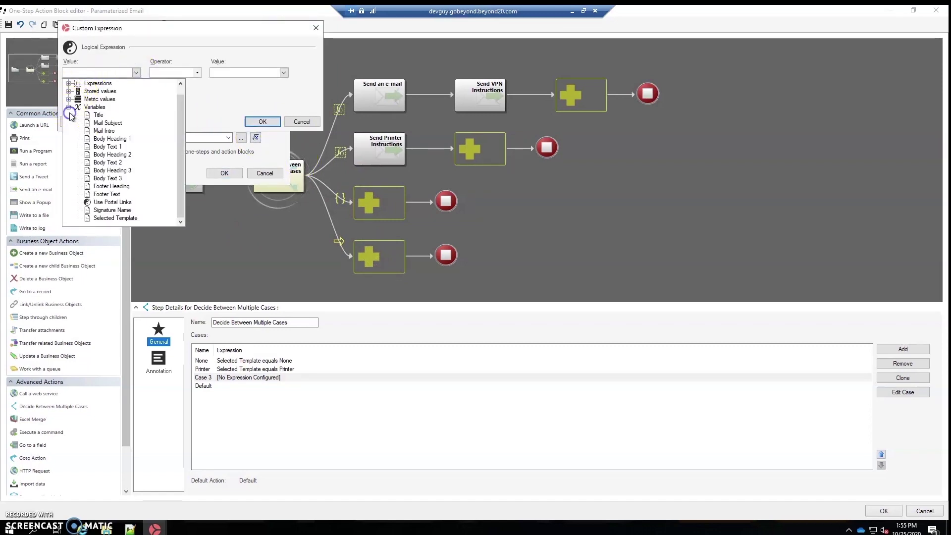
pyautogui.click(115, 218)
pyautogui.click(224, 74)
pyautogui.write('VPN')
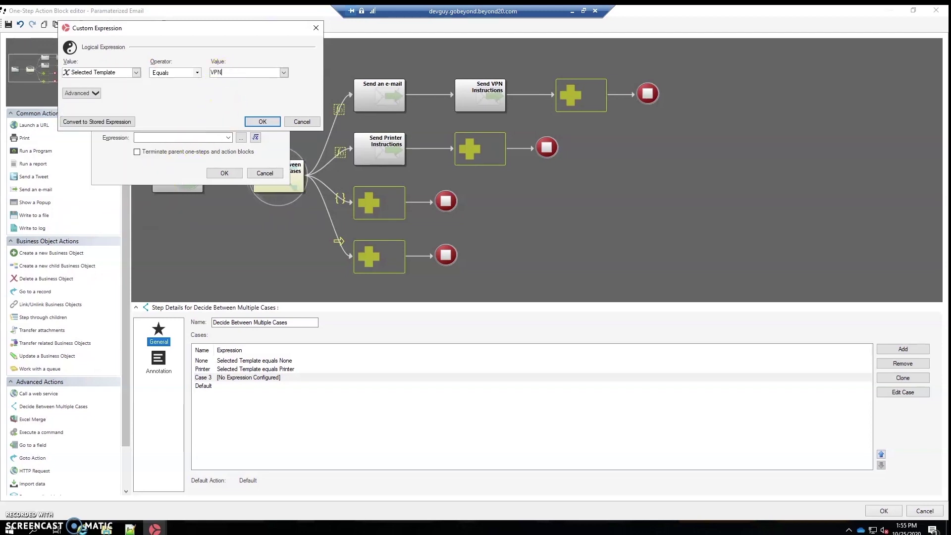
pyautogui.click(259, 122)
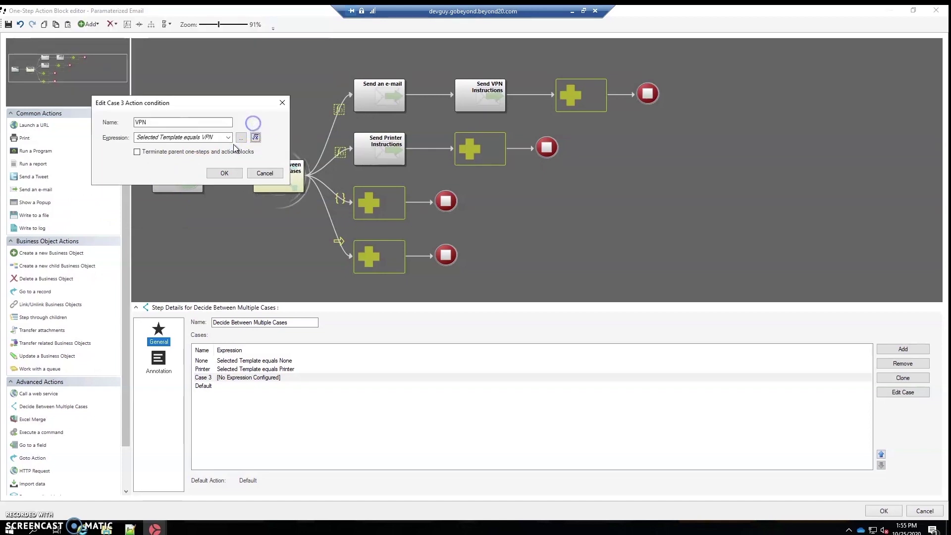
pyautogui.click(212, 171)
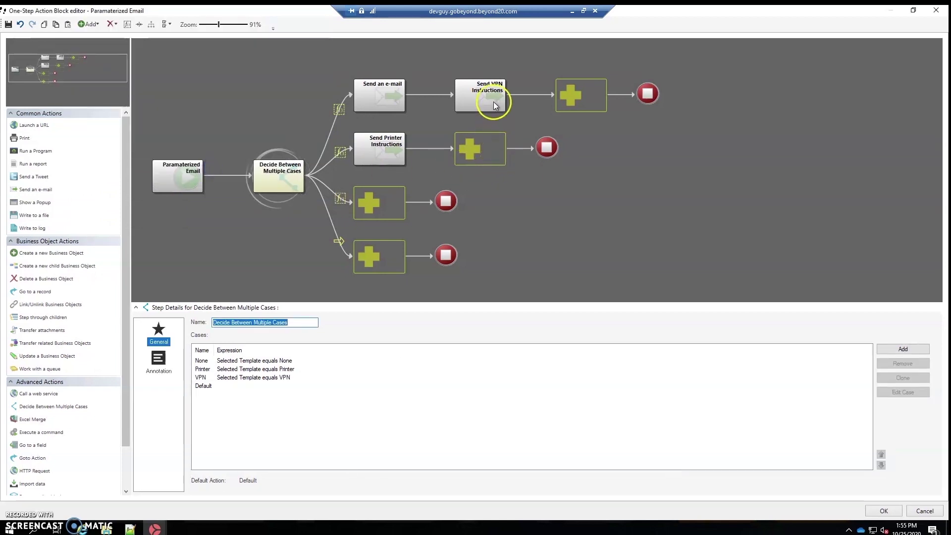
# Move the Send VPN Instructions action into the VPN case branch and select the Send an e-mail action.
pyautogui.moveTo(490, 96); pyautogui.dragTo(390, 204)
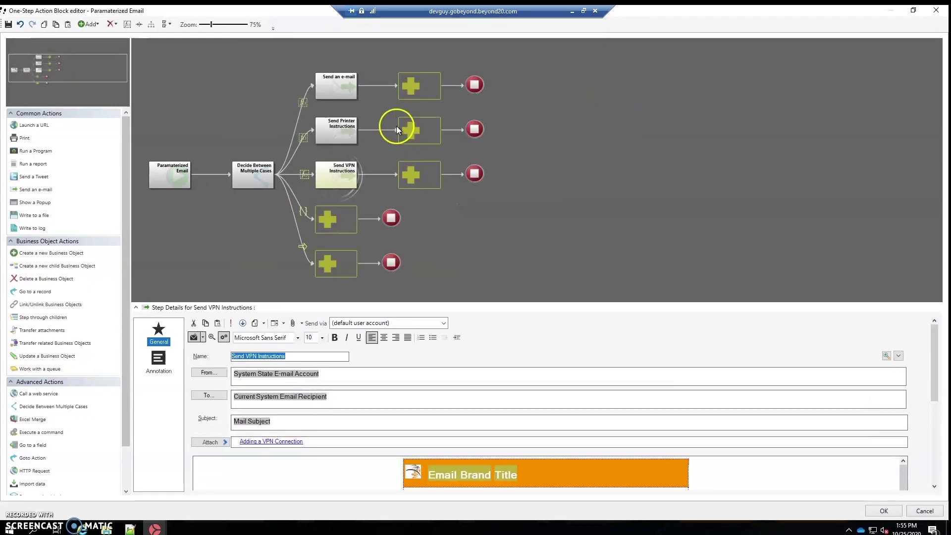
pyautogui.click(334, 90)
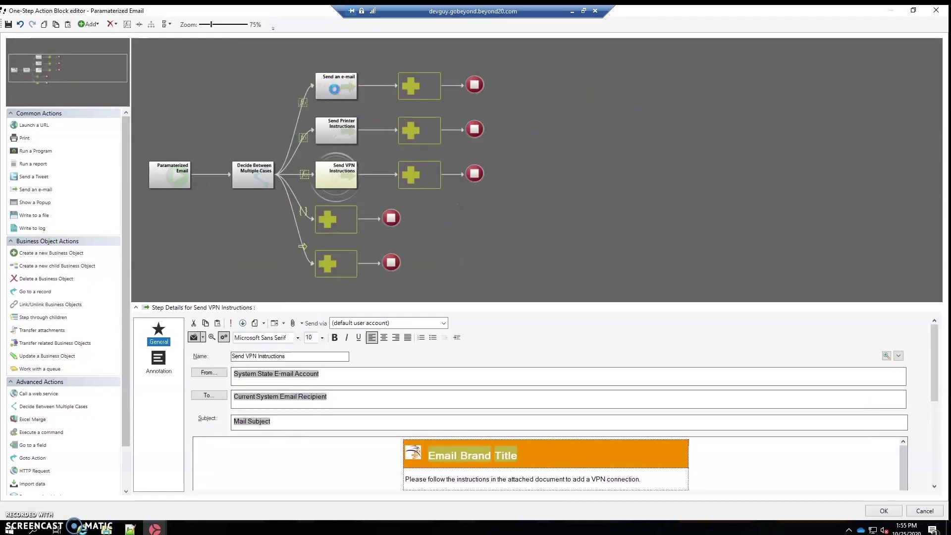
# Clone the Send an e-mail action and move the copy into the lowest branch of the Decide Between Multiple Cases action.
pyautogui.rightClick(334, 90)
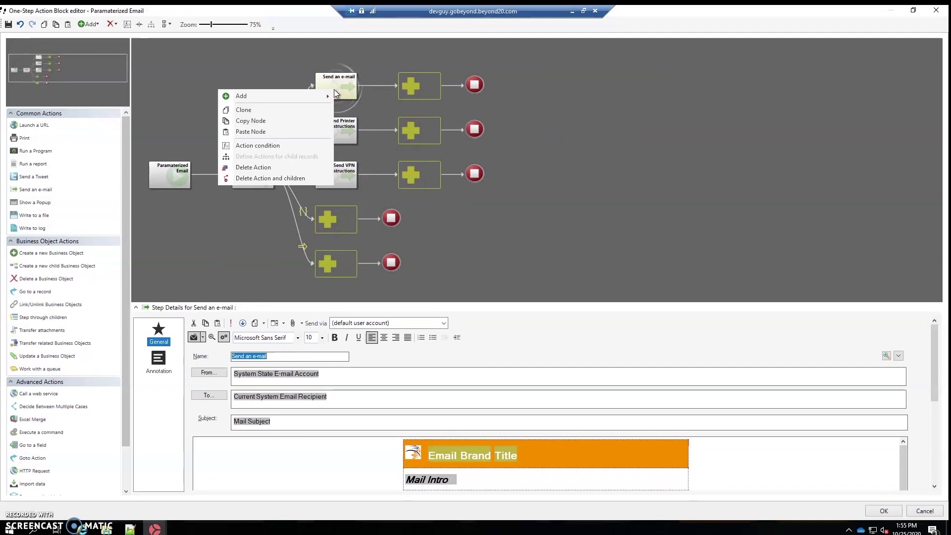
pyautogui.click(300, 110)
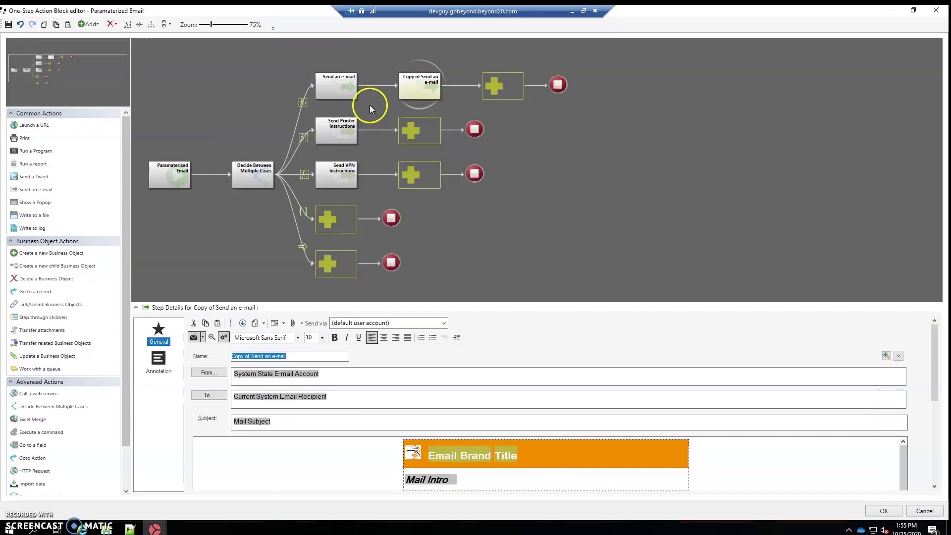
pyautogui.moveTo(421, 88); pyautogui.dragTo(346, 258)
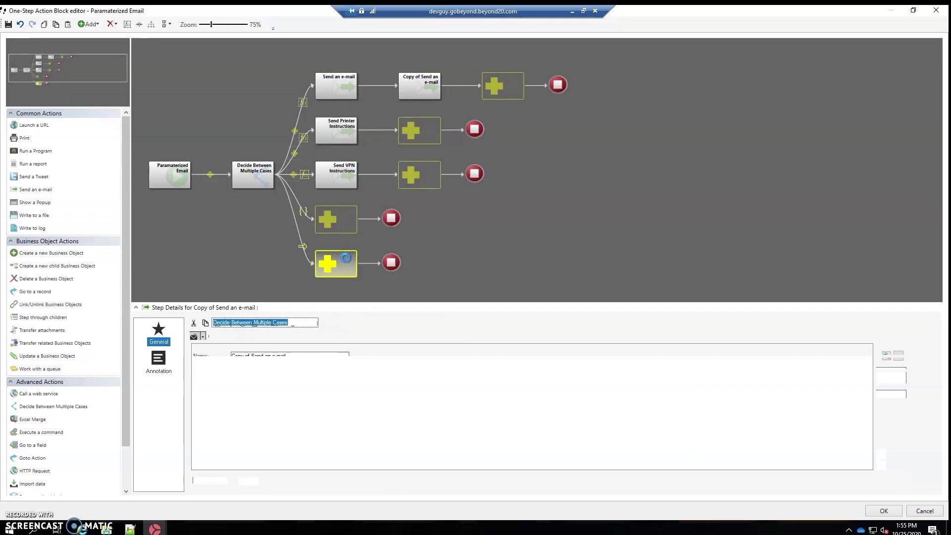
pyautogui.click(403, 263)
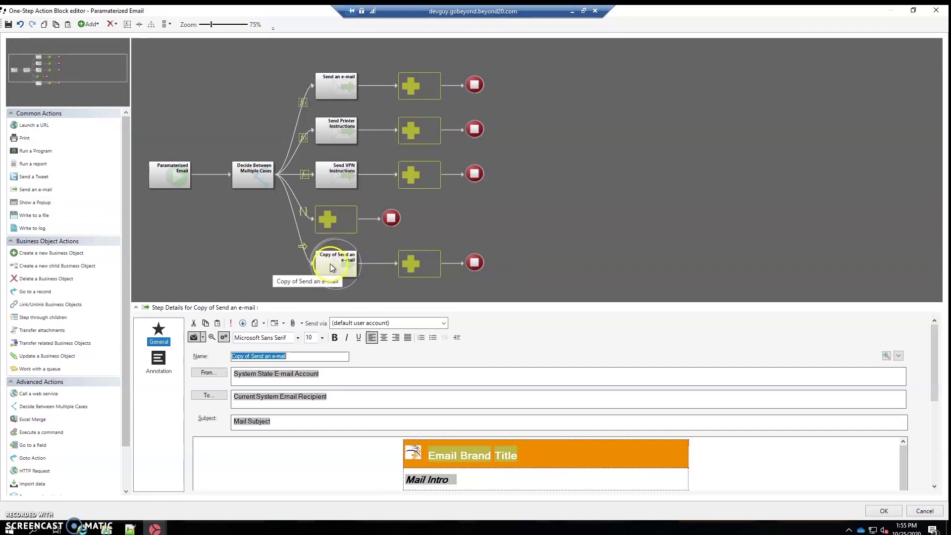
# Rename the cloned action as Send an e-mail, then accept the action block changes and close the Action Block Manager.
pyautogui.moveTo(253, 358); pyautogui.dragTo(219, 361)
pyautogui.press('BackSpace')
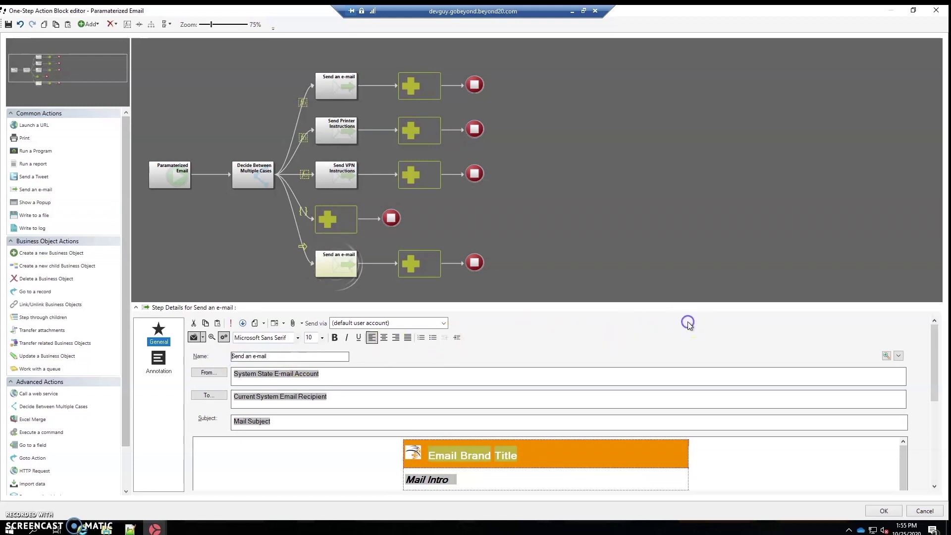
pyautogui.click(882, 512)
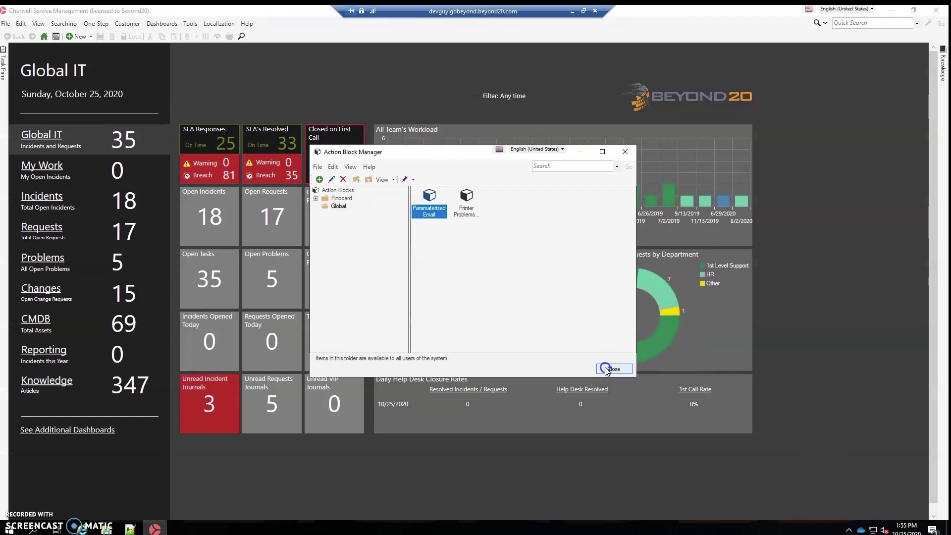
pyautogui.click(614, 370)
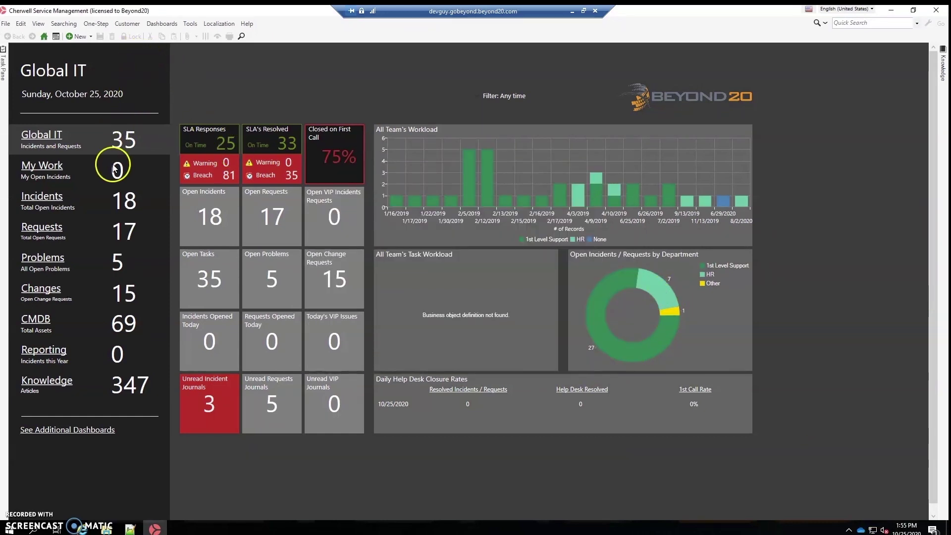
# Open the network printer incident from the Global IT records and open its Follow-up E-mail One-Step for editing.
pyautogui.click(124, 145)
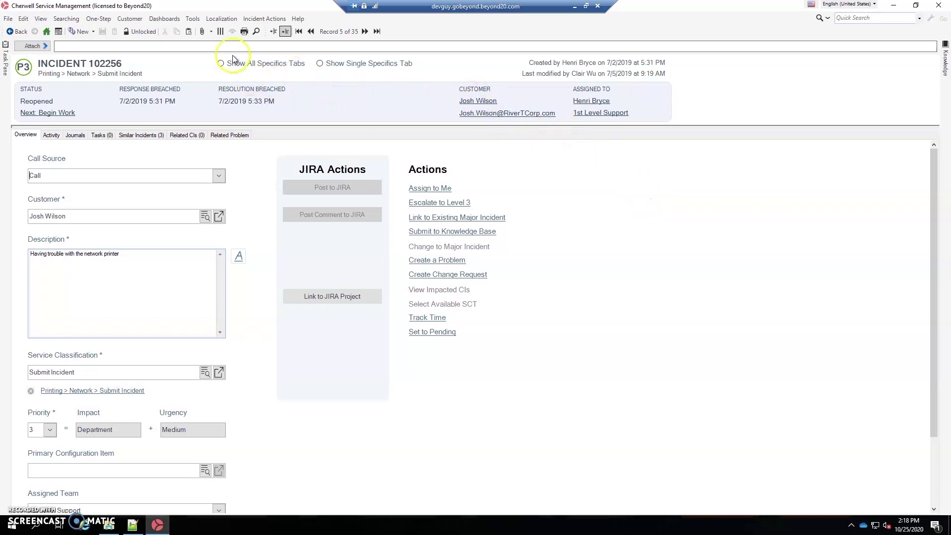
pyautogui.click(105, 21)
pyautogui.moveTo(128, 20)
pyautogui.moveTo(95, 19)
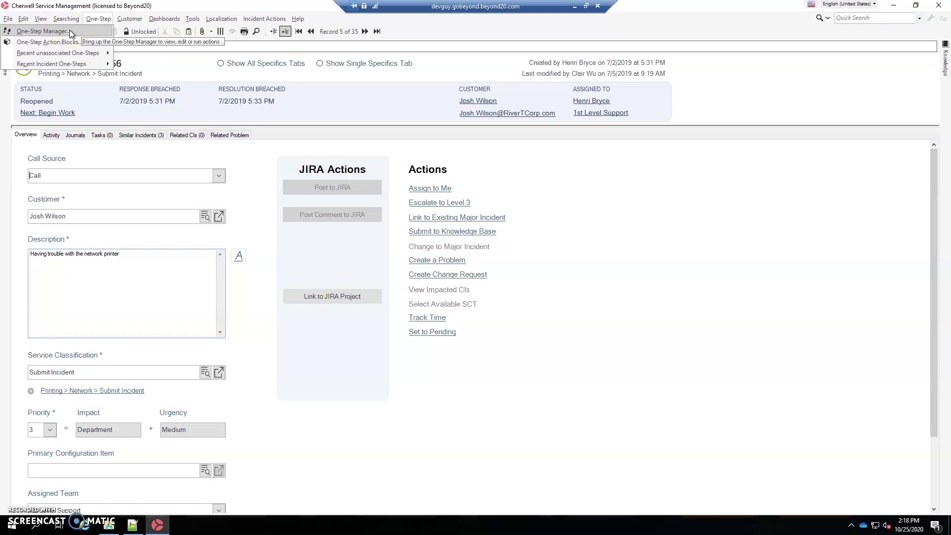
pyautogui.click(69, 31)
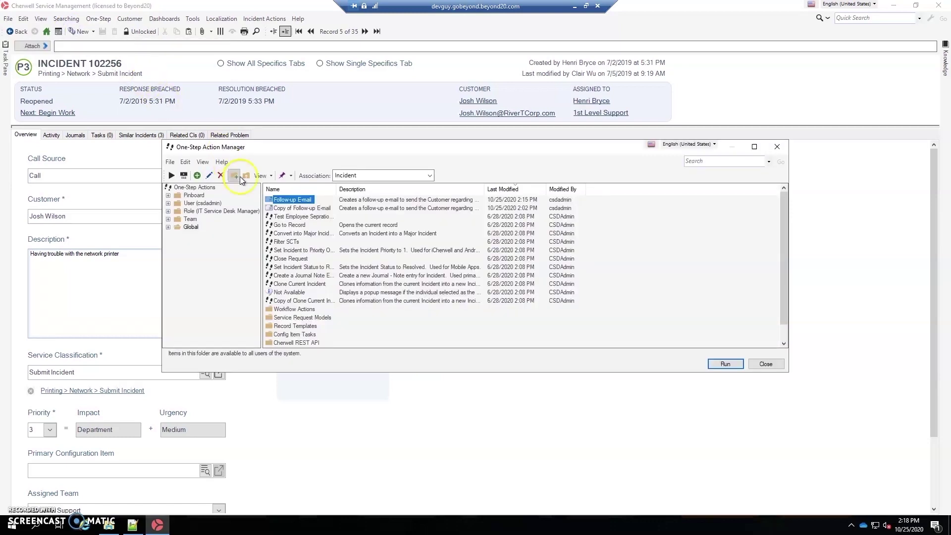
pyautogui.rightClick(281, 203)
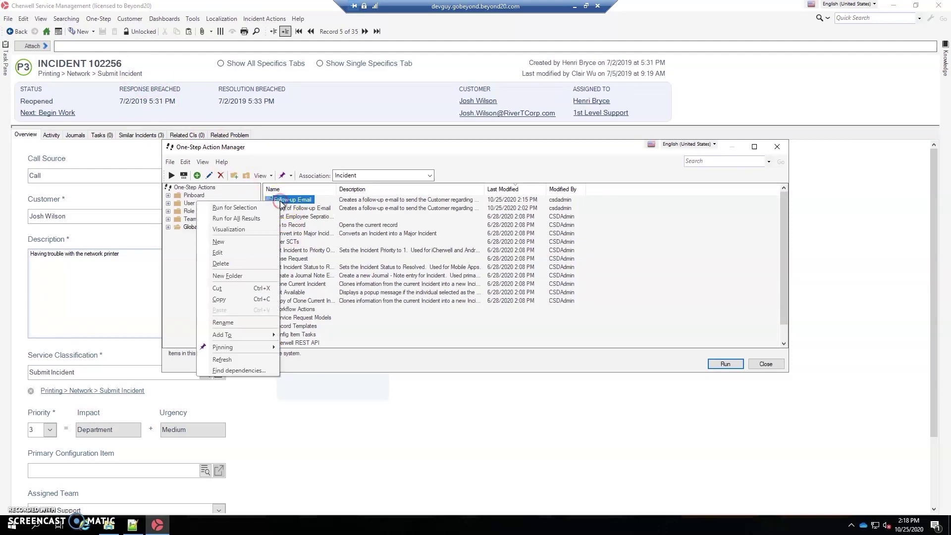
pyautogui.click(220, 253)
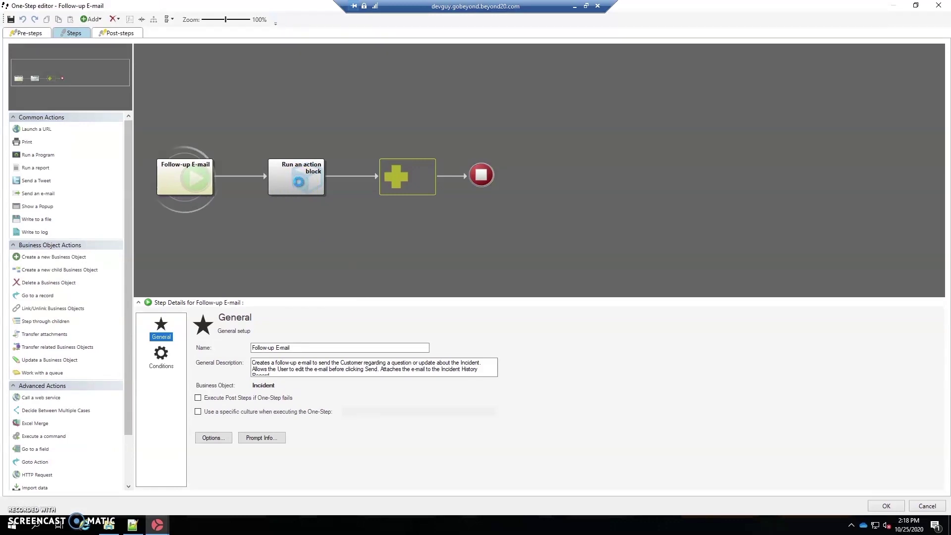
# Examine the values passed to each parameter of the Run an action block step, from Title through Selected Template.
pyautogui.click(299, 183)
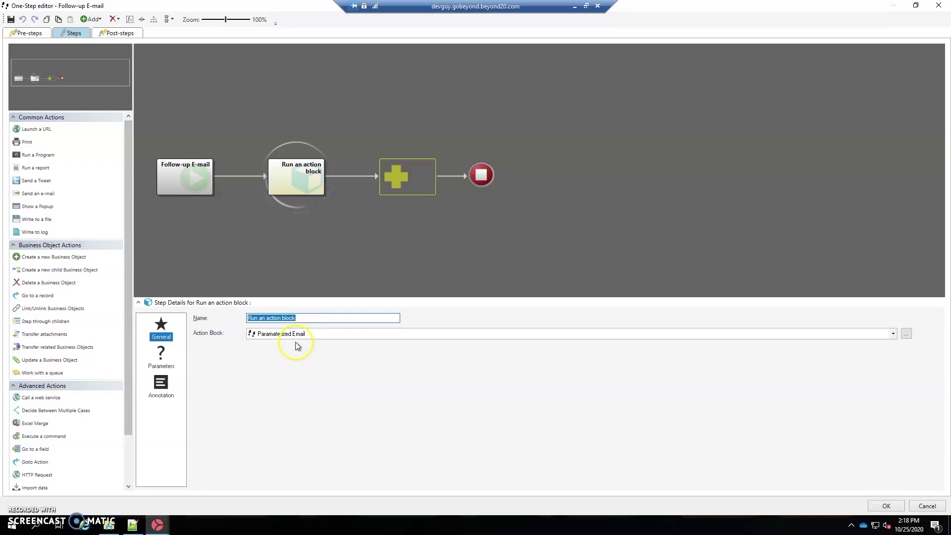
pyautogui.click(161, 358)
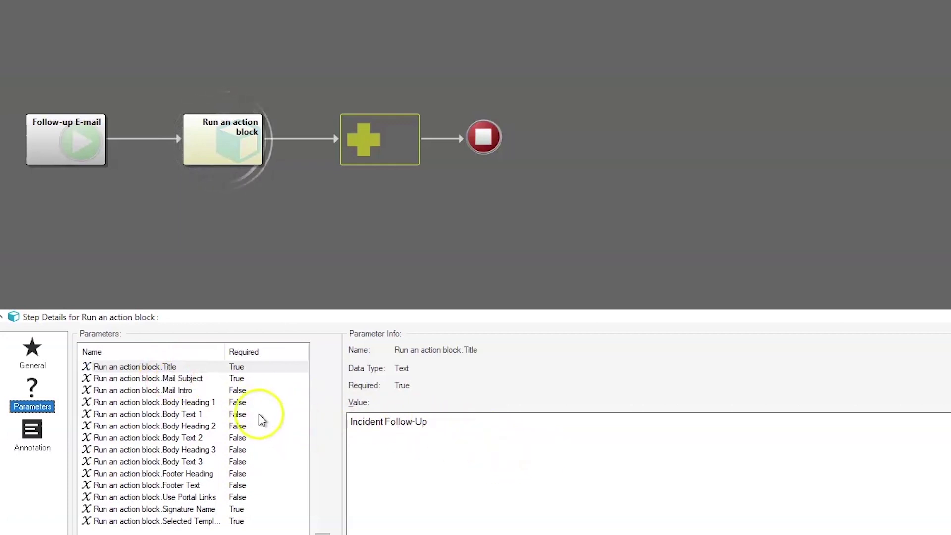
pyautogui.click(143, 382)
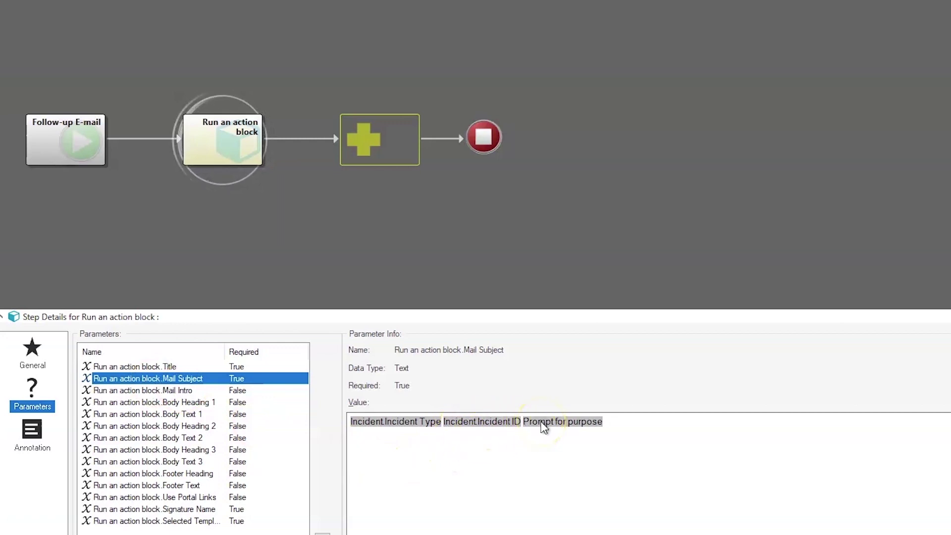
pyautogui.click(198, 391)
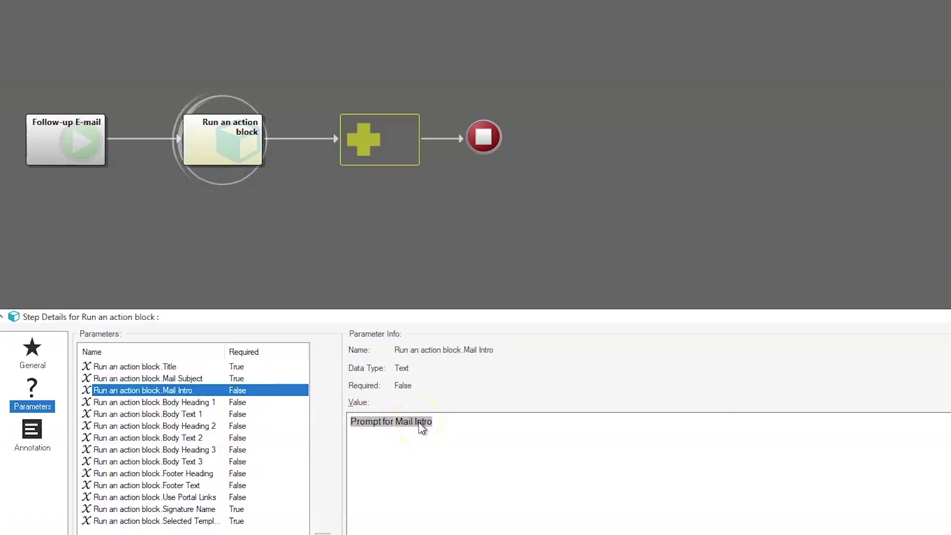
pyautogui.click(133, 405)
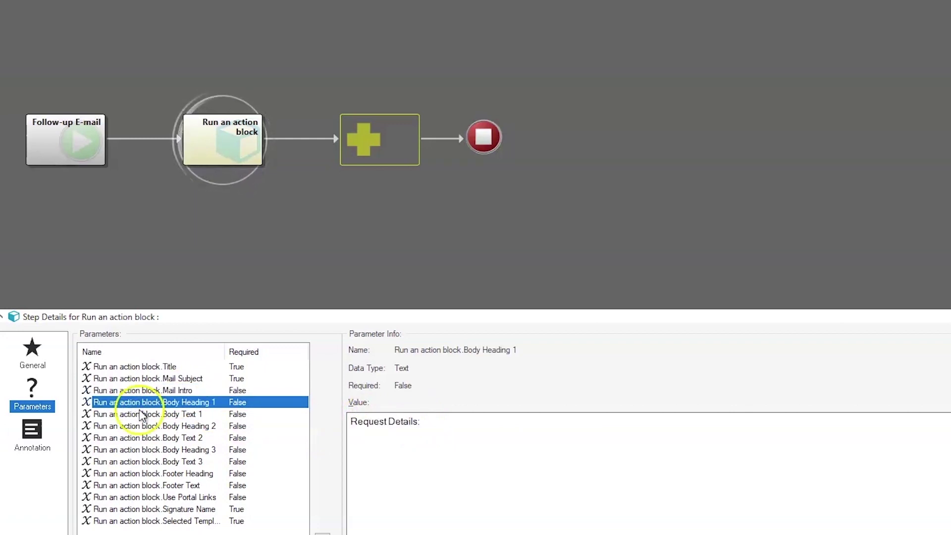
pyautogui.click(169, 416)
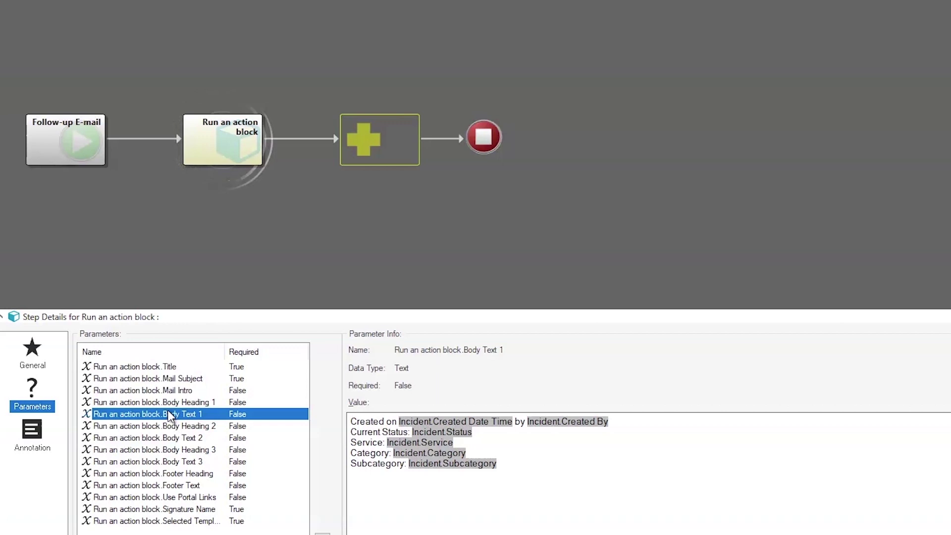
pyautogui.click(205, 429)
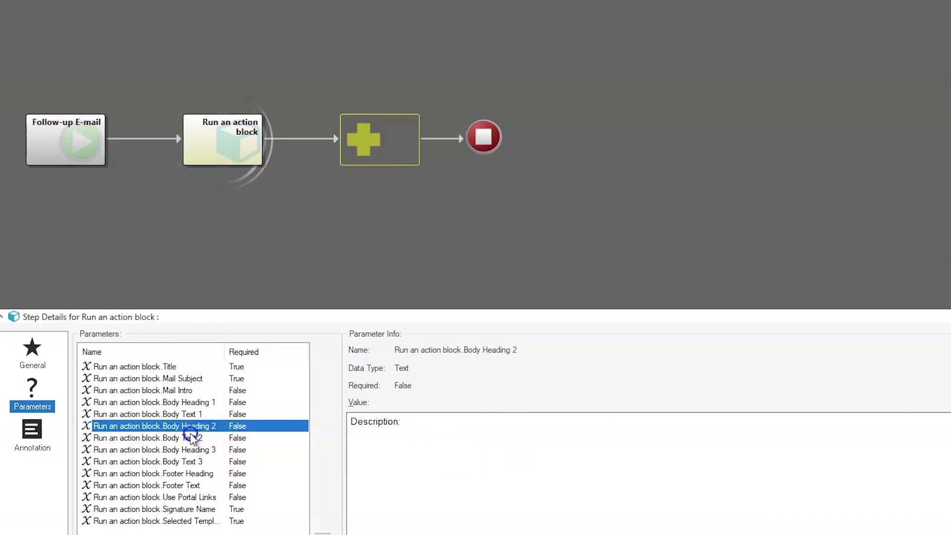
pyautogui.click(191, 438)
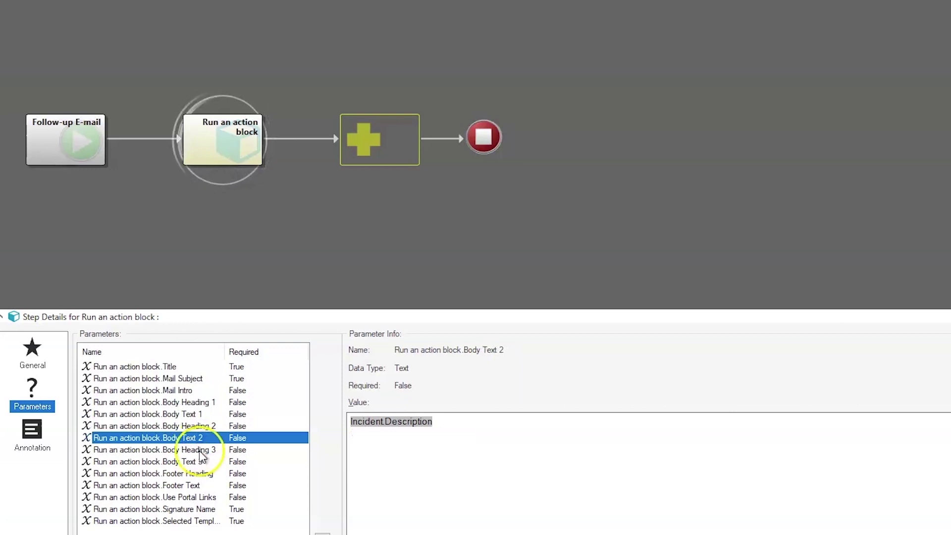
pyautogui.click(212, 451)
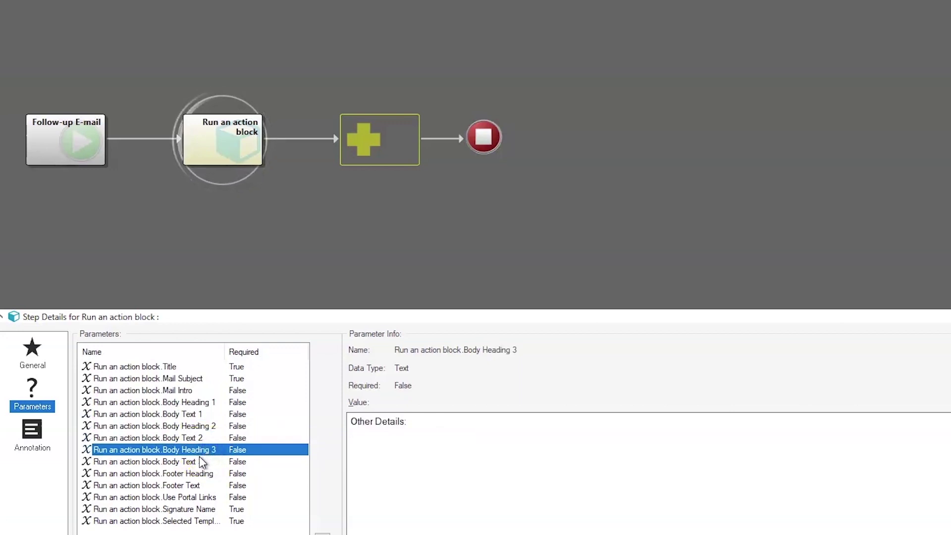
pyautogui.click(203, 461)
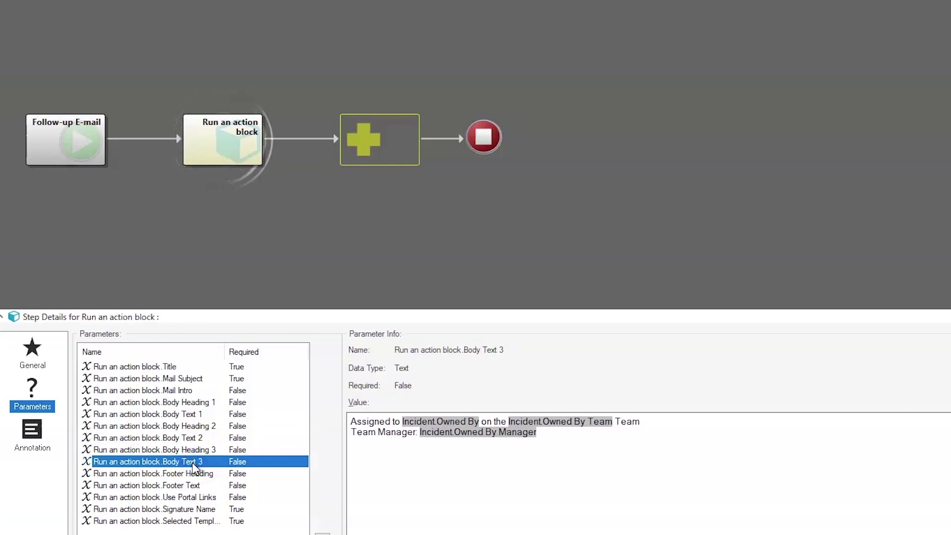
pyautogui.click(158, 474)
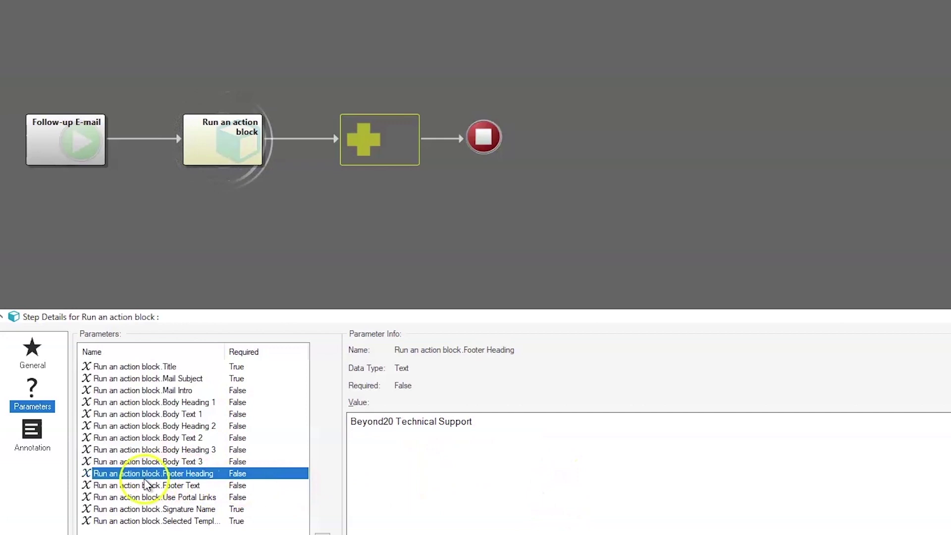
pyautogui.click(182, 487)
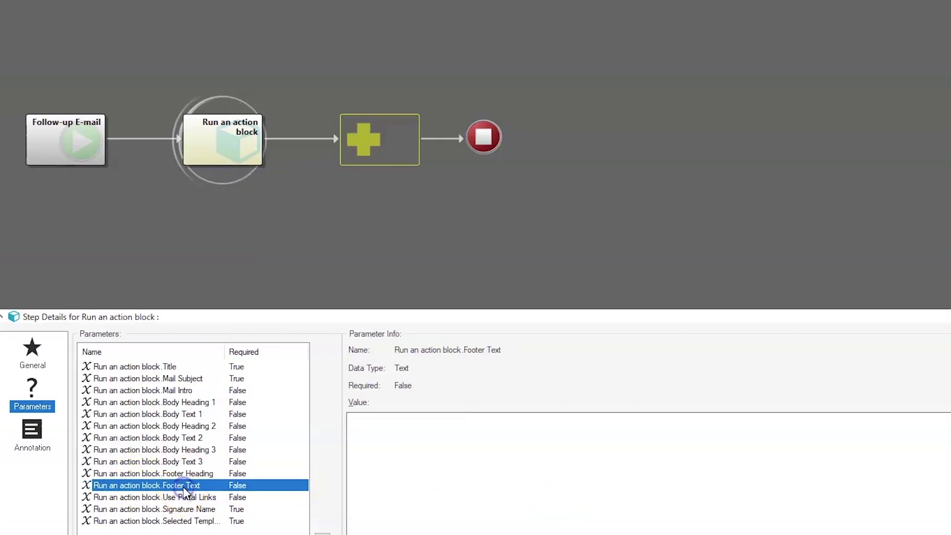
pyautogui.click(187, 499)
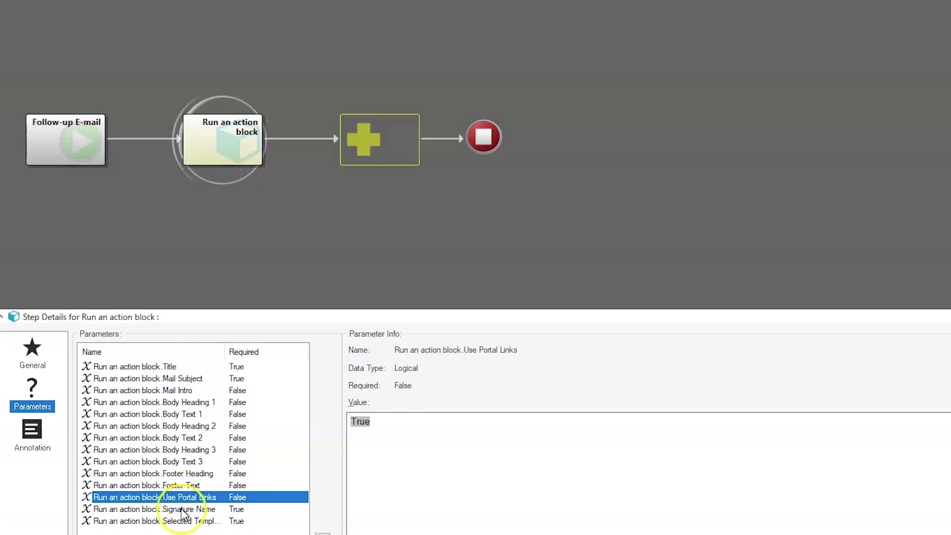
pyautogui.click(188, 508)
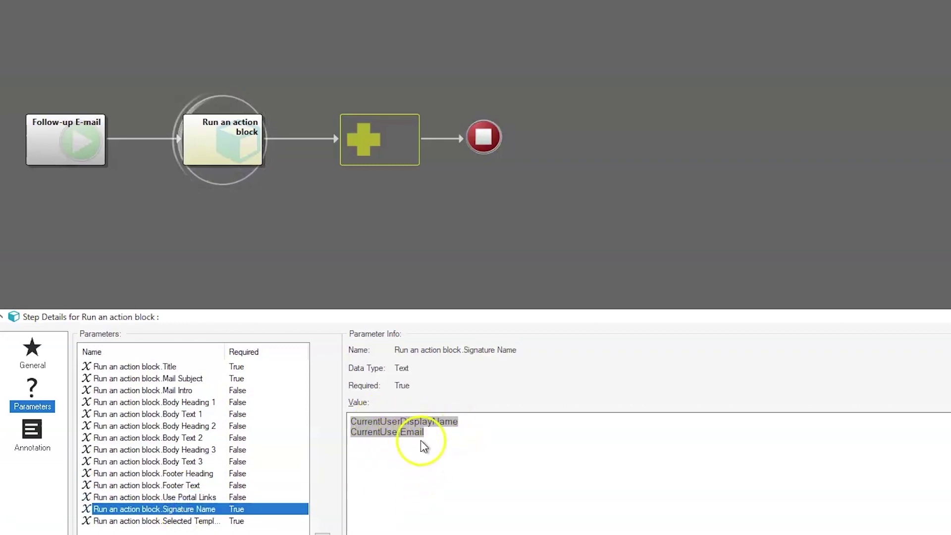
pyautogui.click(190, 521)
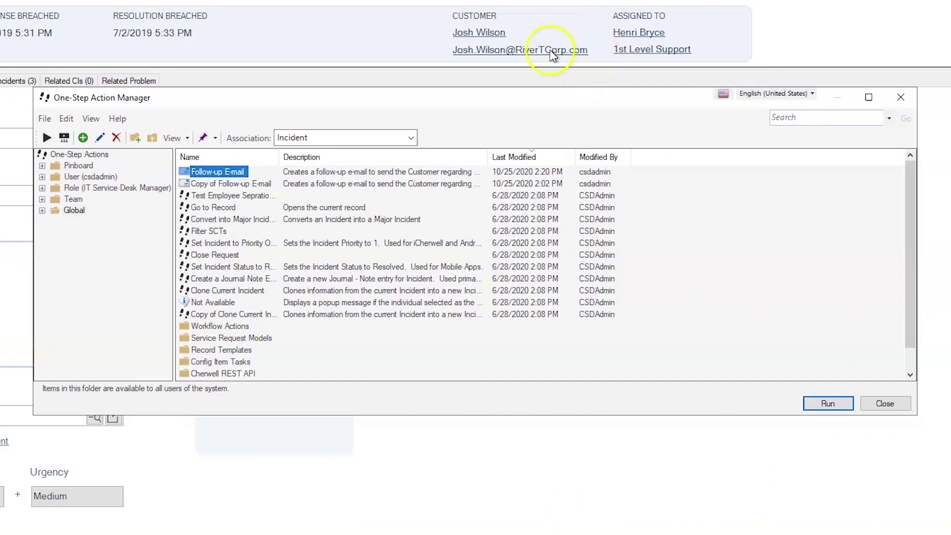
# Run the Follow-up E-mail One-Step and submit "Printer Troubleshooting Instructions" as the purpose of the e-mail.
pyautogui.click(828, 403)
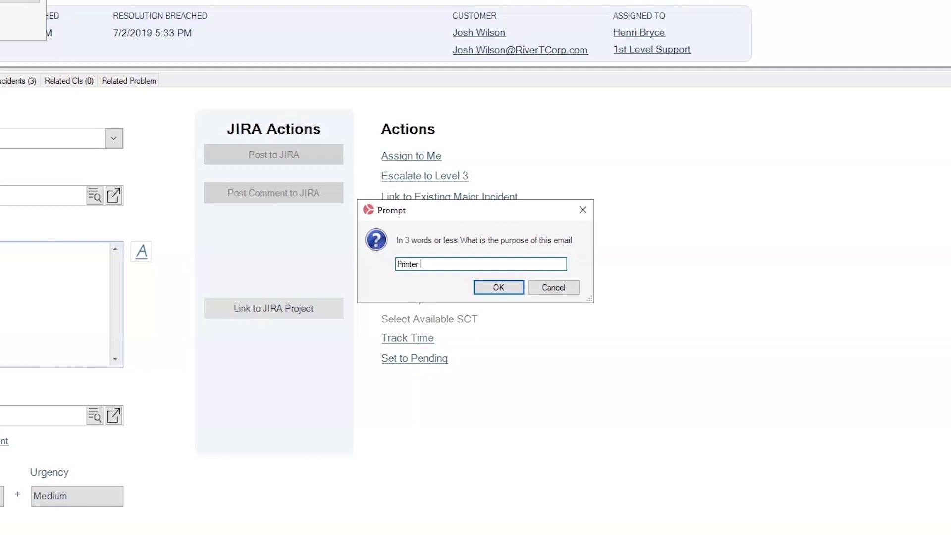
pyautogui.write('roubleshooting INs')
pyautogui.press('BackSpace')
pyautogui.press('BackSpace')
pyautogui.write('nstructions')
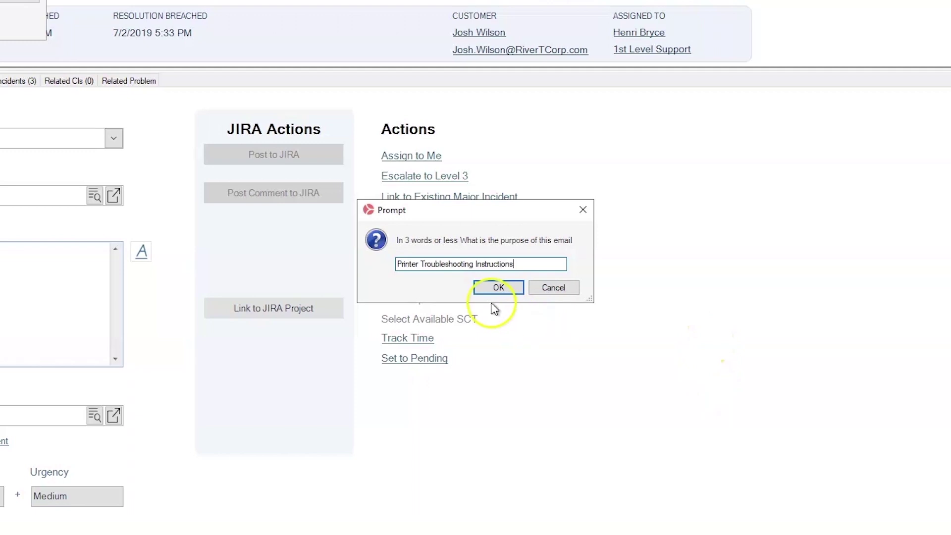
pyautogui.click(498, 288)
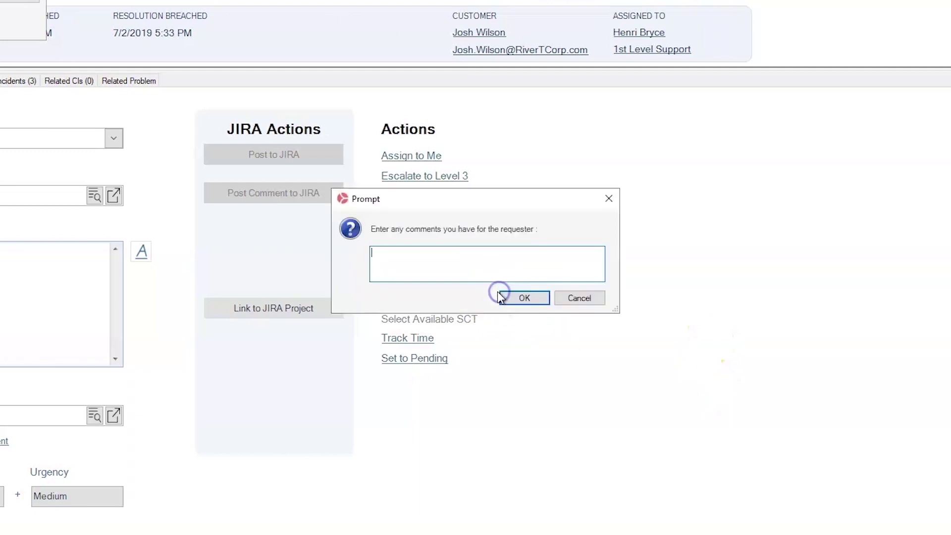
# Submit "test" as the requester comment and Printer as the template name, and review the generated e-mail down to its signature.
pyautogui.click(405, 256)
pyautogui.write('test')
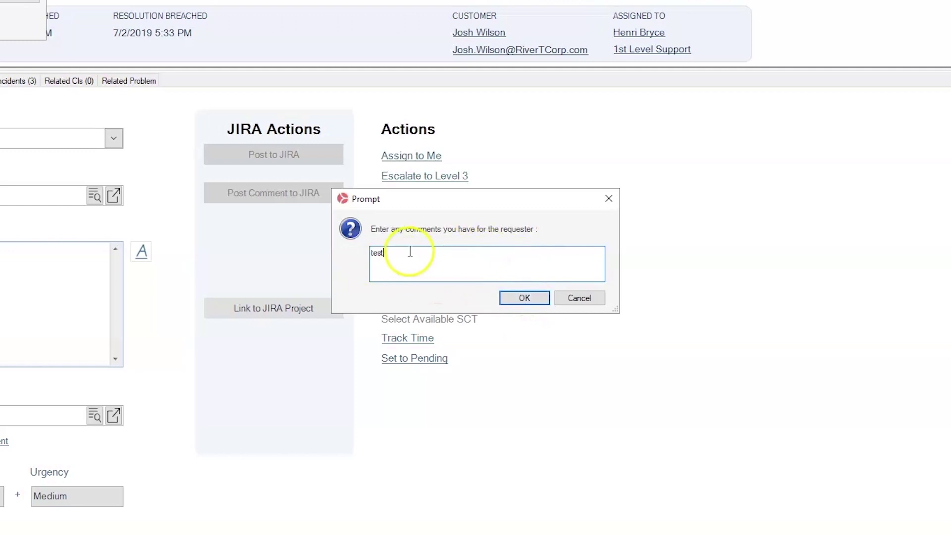
pyautogui.click(535, 296)
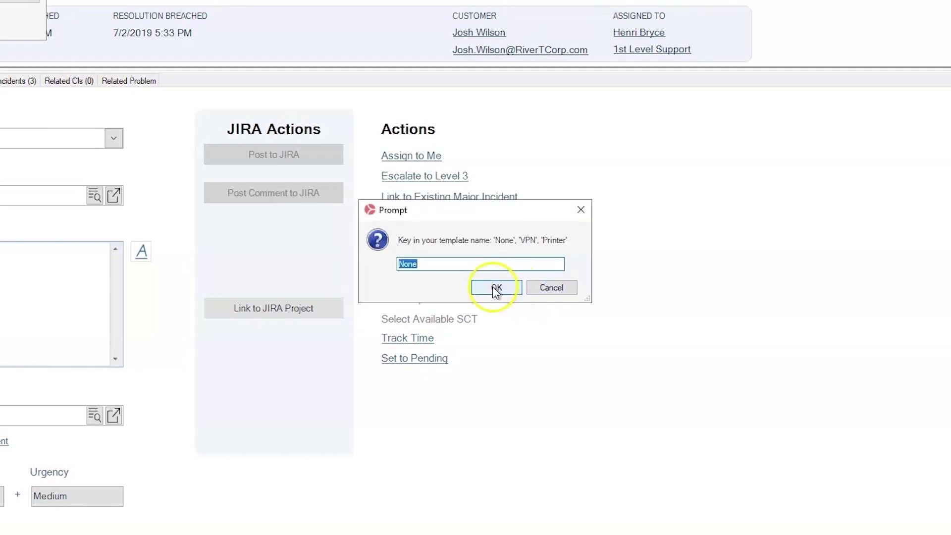
pyautogui.write('Printer')
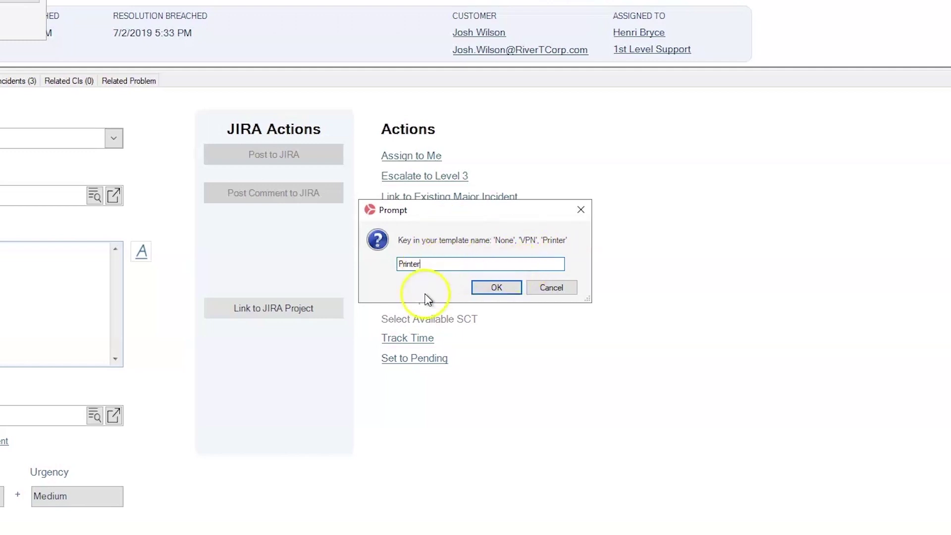
pyautogui.click(513, 284)
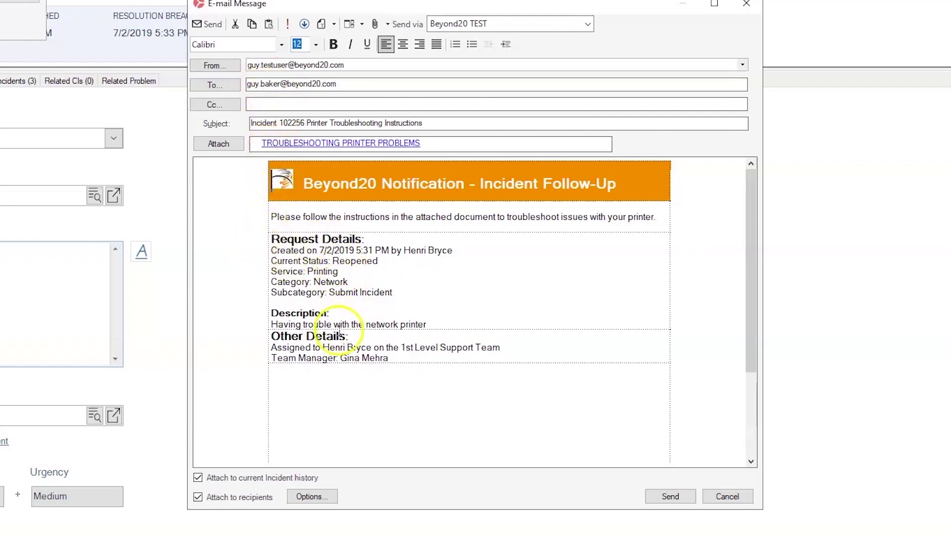
pyautogui.scroll(-1, 340, 406)
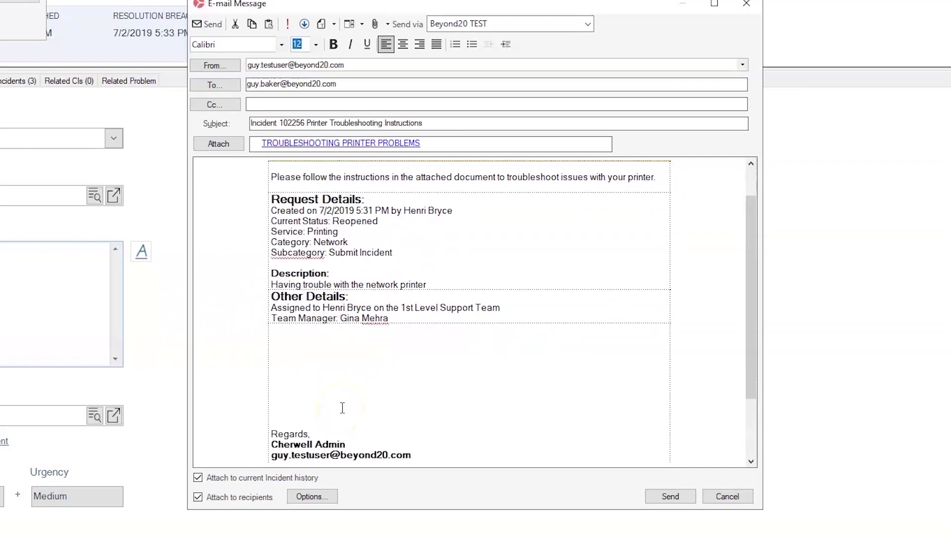
# Review the generated printer troubleshooting e-mail from its footer back up to the Incident Follow-Up header, and send it.
pyautogui.scroll(-2, 342, 408)
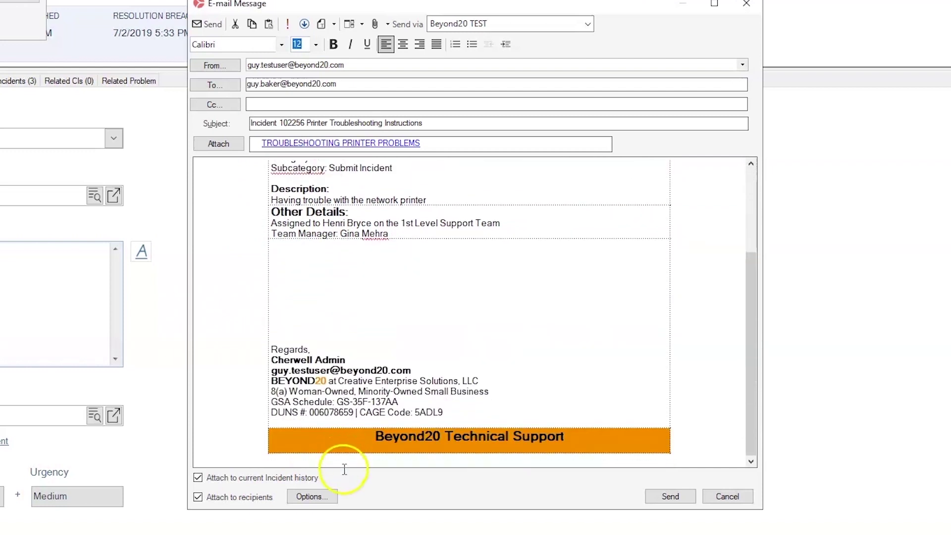
pyautogui.scroll(3, 347, 466)
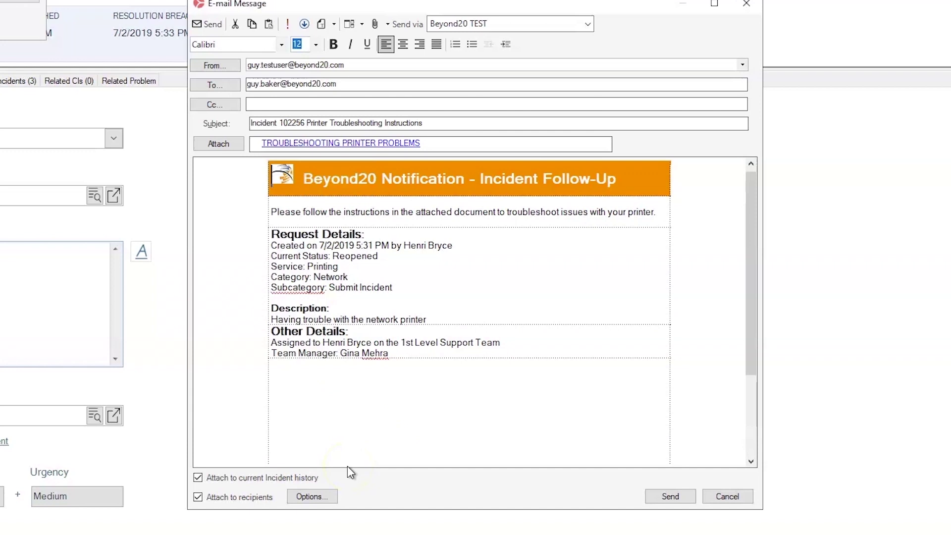
pyautogui.scroll(1, 347, 466)
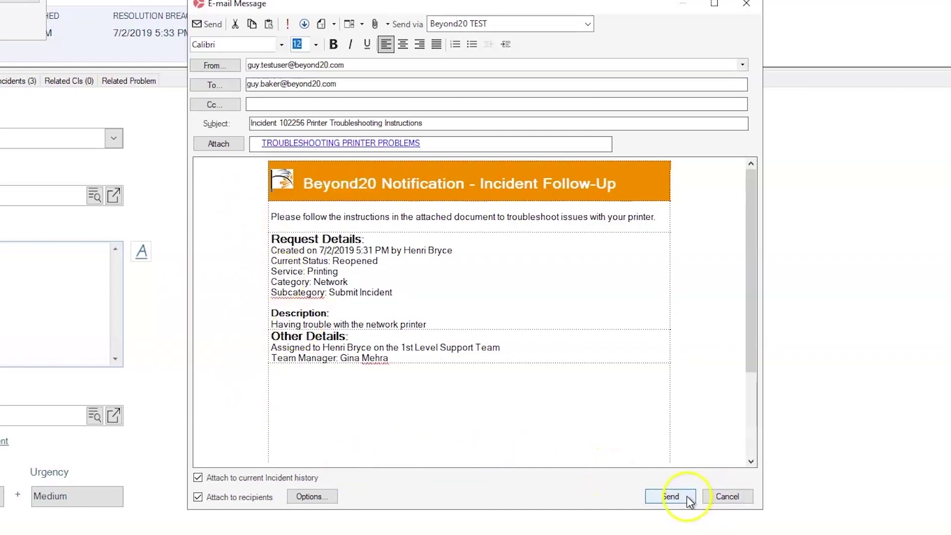
pyautogui.click(671, 497)
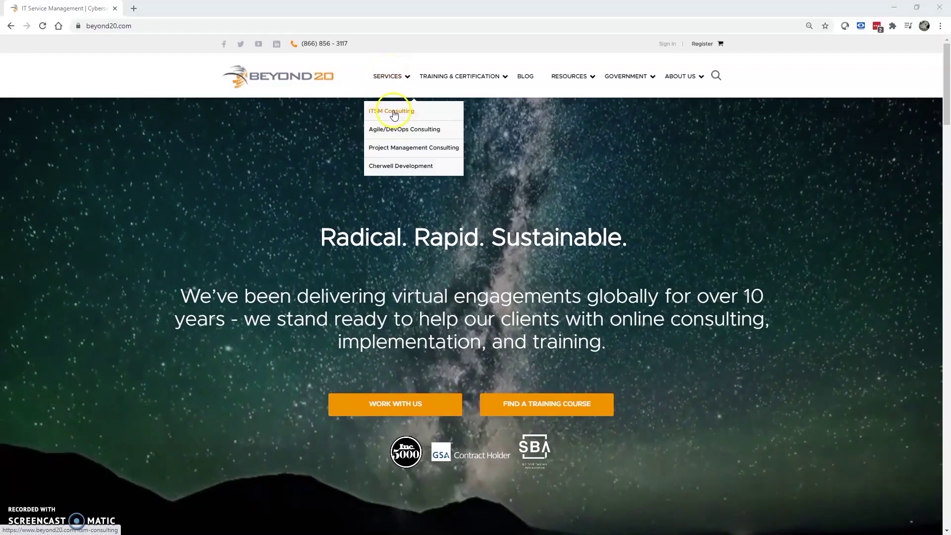
pyautogui.moveTo(441, 78)
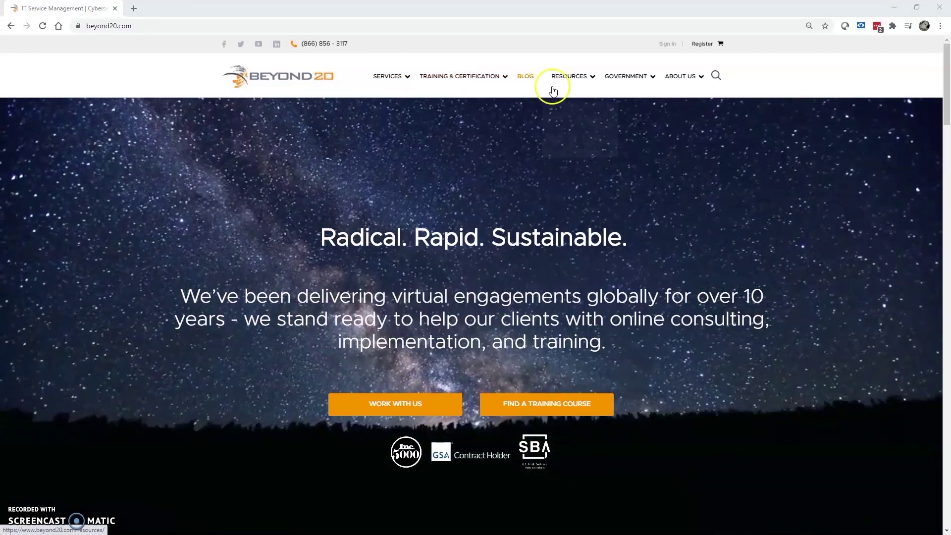
pyautogui.moveTo(561, 78)
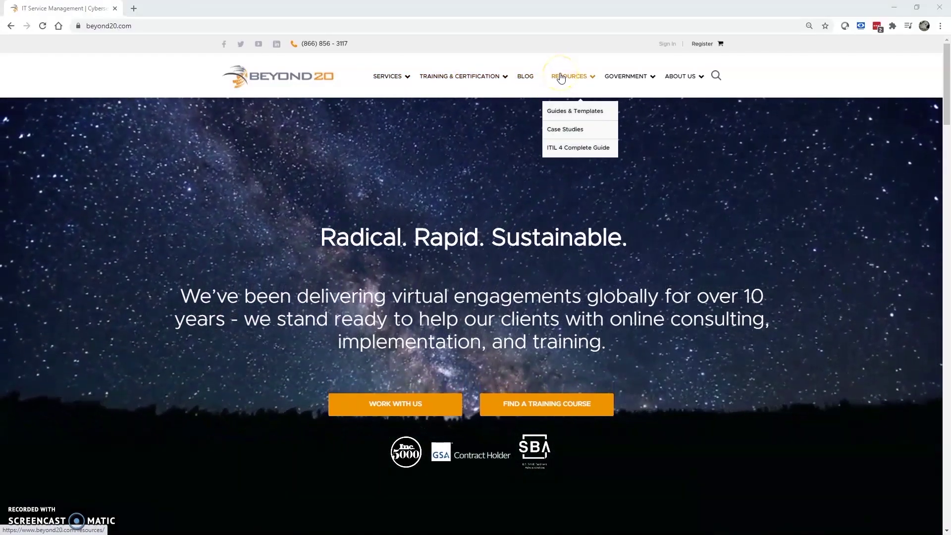
pyautogui.moveTo(617, 77)
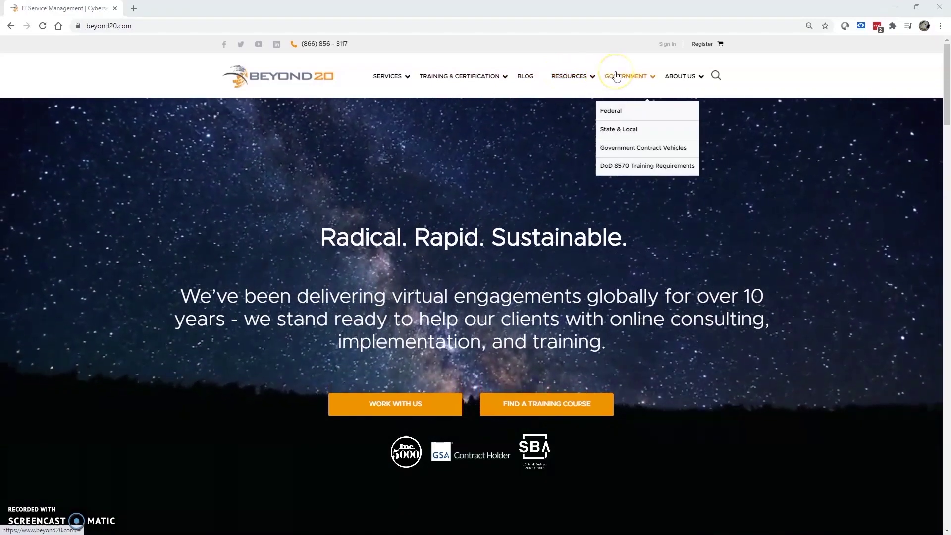
pyautogui.moveTo(667, 77)
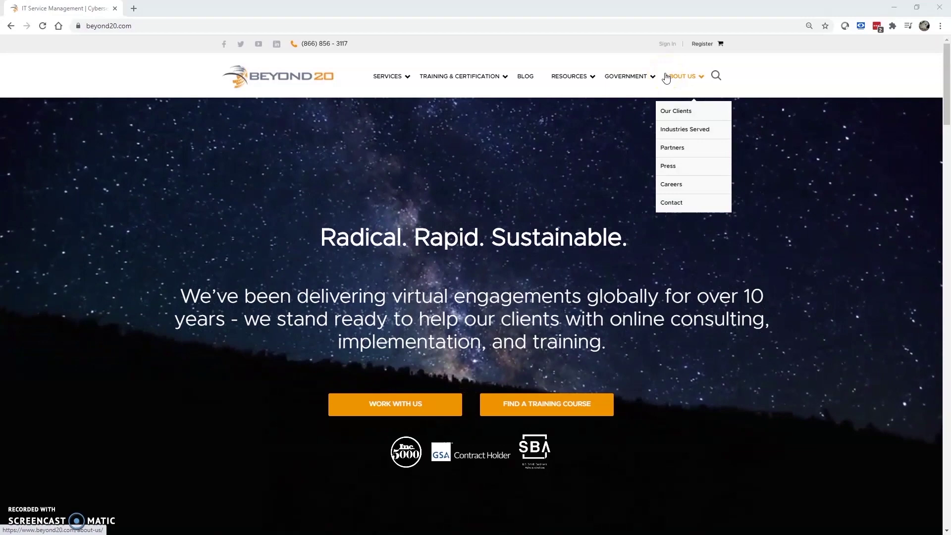
pyautogui.click(641, 153)
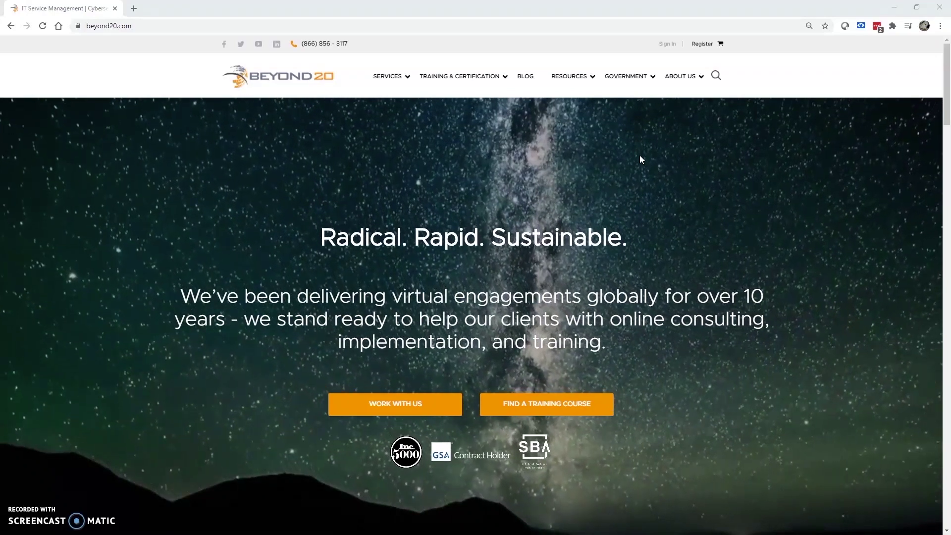
pyautogui.click(668, 194)
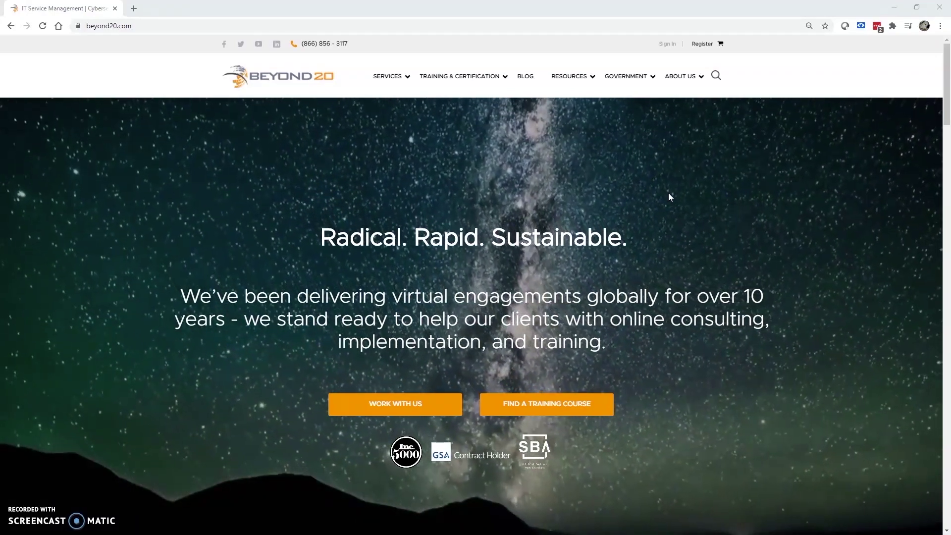